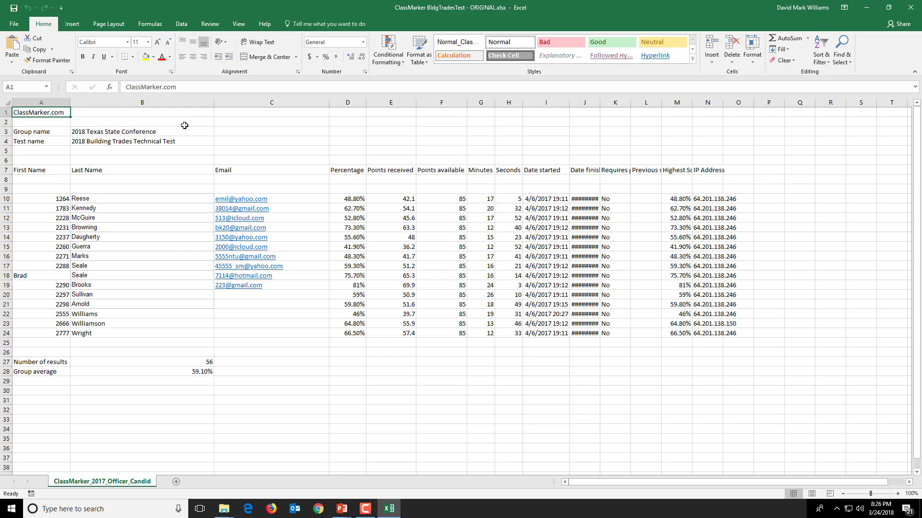
# Step: Look over the title rows above the column headings in the ClassMarker export
pyautogui.press('Down')
pyautogui.press('Down')
pyautogui.press('Down')
pyautogui.press('Down')
pyautogui.press('Down')
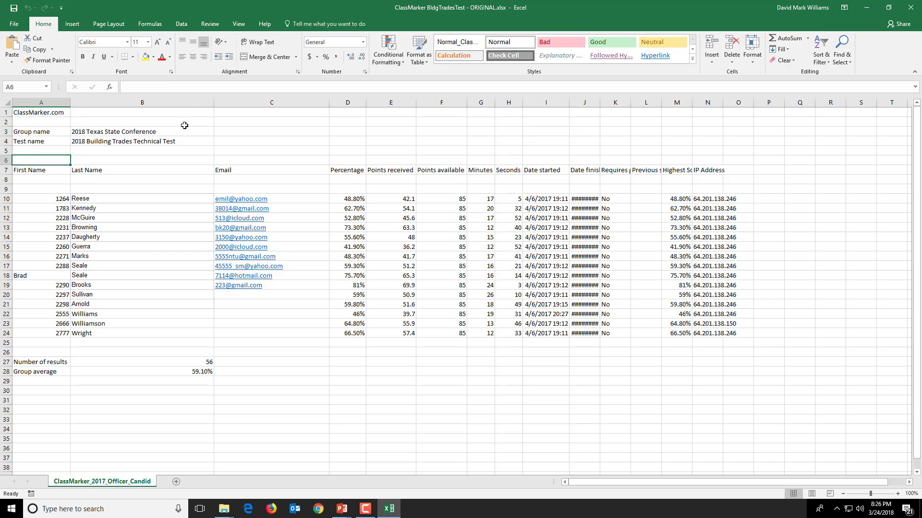
pyautogui.press('Up')
pyautogui.press('Up')
pyautogui.press('Up')
pyautogui.press('Up')
pyautogui.press('Up')
pyautogui.press('Down')
pyautogui.press('Down')
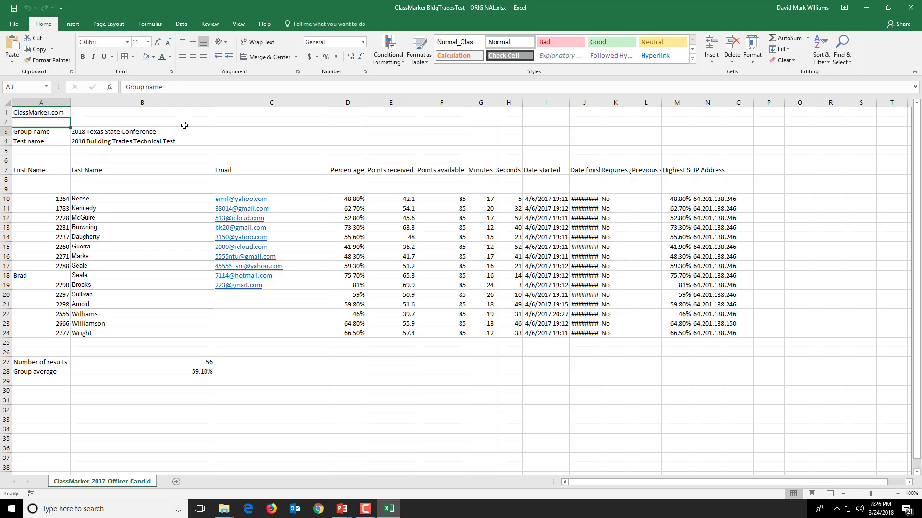
# Step: Review the contestant entries in the First Name column down to row 18
pyautogui.press('Down')
pyautogui.press('Down')
pyautogui.press('Down')
pyautogui.press('Down')
pyautogui.press('Down')
pyautogui.press('Down')
pyautogui.press('Down')
pyautogui.press('Down')
pyautogui.press('Down')
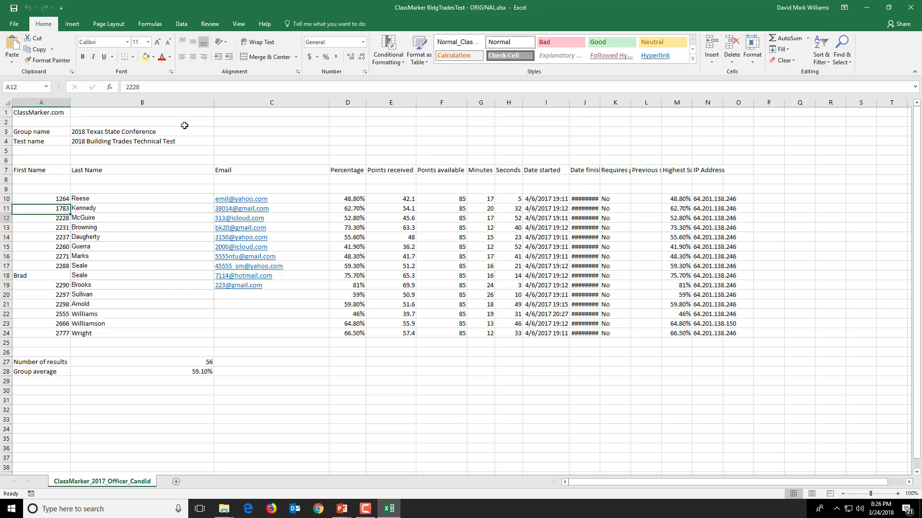
pyautogui.press('Down')
pyautogui.press('Down')
pyautogui.press('Down')
pyautogui.press('Down')
pyautogui.press('Down')
pyautogui.press('Down')
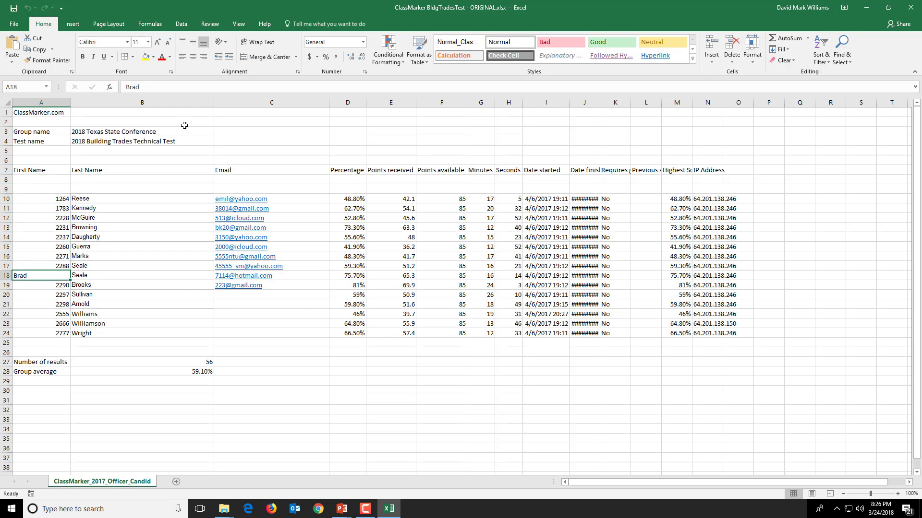
pyautogui.press('Up')
pyautogui.press('Up')
pyautogui.press('Up')
pyautogui.press('Up')
pyautogui.press('Up')
pyautogui.press('Up')
pyautogui.press('Down')
pyautogui.press('Down')
pyautogui.press('Down')
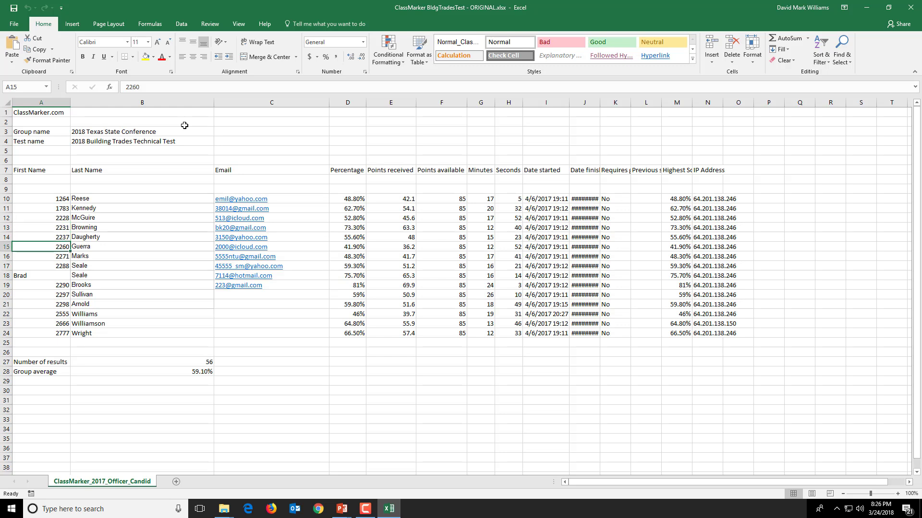
pyautogui.press('Down')
pyautogui.press('Down')
pyautogui.press('Down')
# Step: Examine the row 18 entry that has a first name instead of a contestant number, across its name, email and score columns
pyautogui.press('Right')
pyautogui.press('Left')
pyautogui.press('Right')
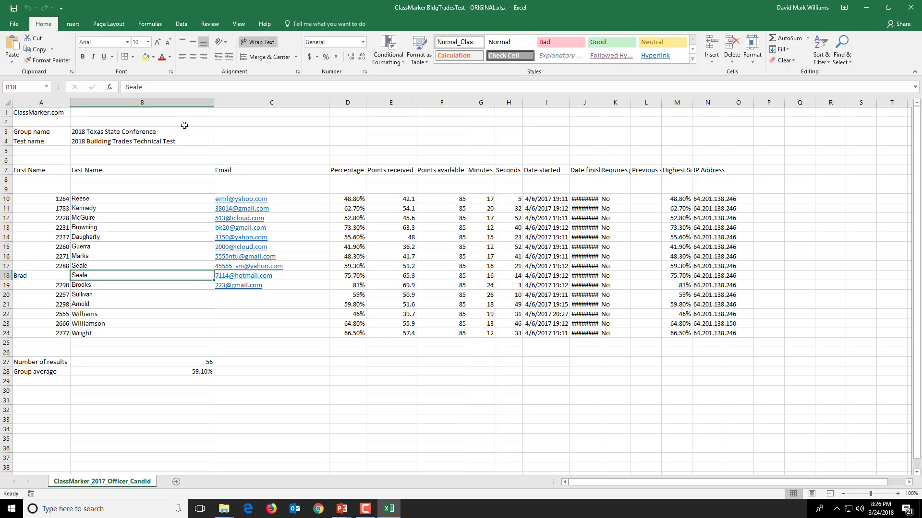
pyautogui.press('Left')
pyautogui.press('Right')
pyautogui.press('Right')
pyautogui.press('Left')
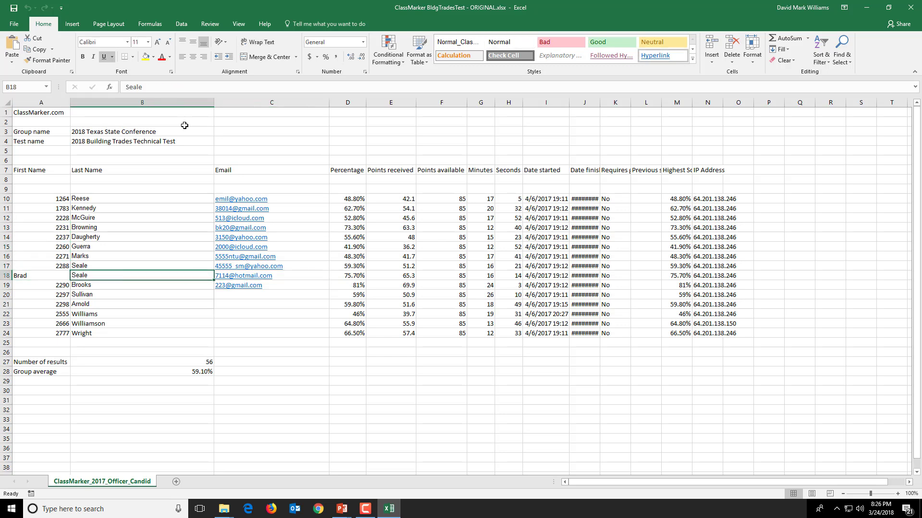
pyautogui.press('Left')
pyautogui.press('Right')
pyautogui.press('Right')
pyautogui.press('Right')
pyautogui.press('Right')
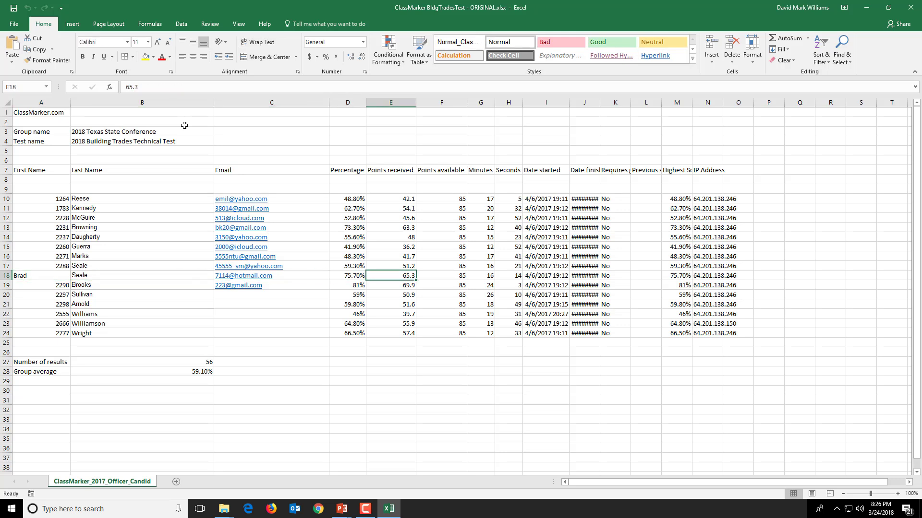
pyautogui.press('Right')
pyautogui.press('Left')
pyautogui.press('Left')
pyautogui.press('Left')
pyautogui.press('Left')
pyautogui.press('Left')
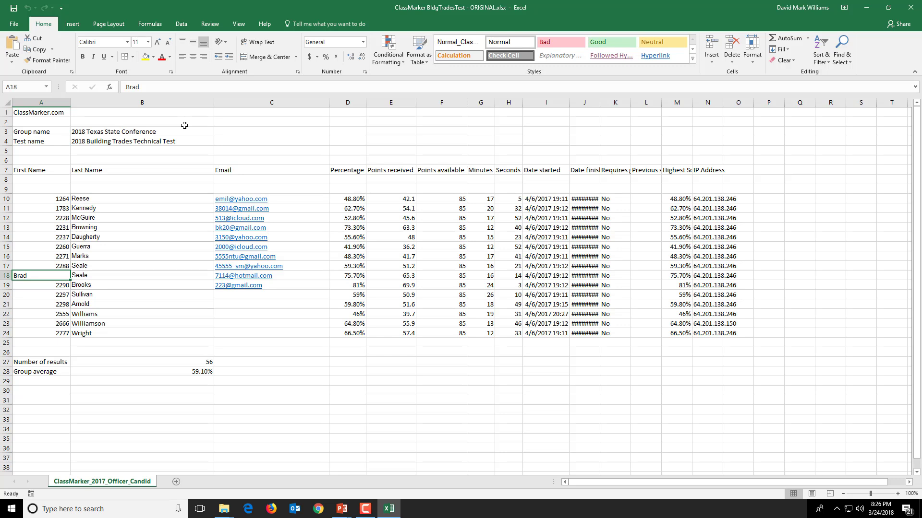
pyautogui.press('Up')
pyautogui.press('Up')
pyautogui.press('Up')
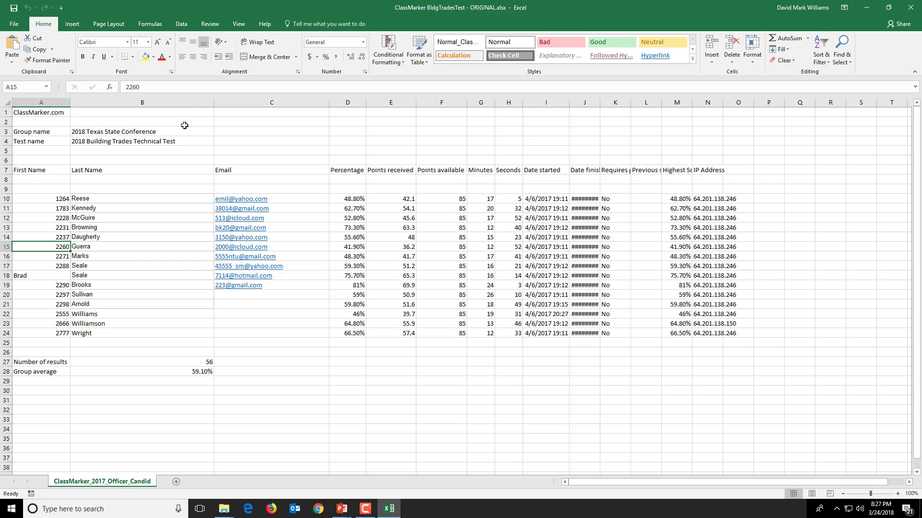
pyautogui.press('Right')
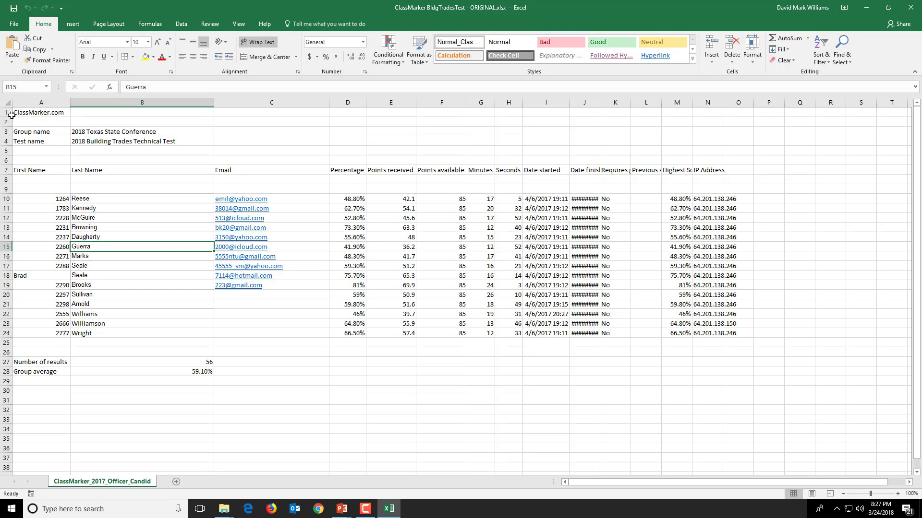
# Step: Delete rows 1 to 6 above the column headings so the headings start the sheet
pyautogui.moveTo(6, 113); pyautogui.dragTo(5, 157)
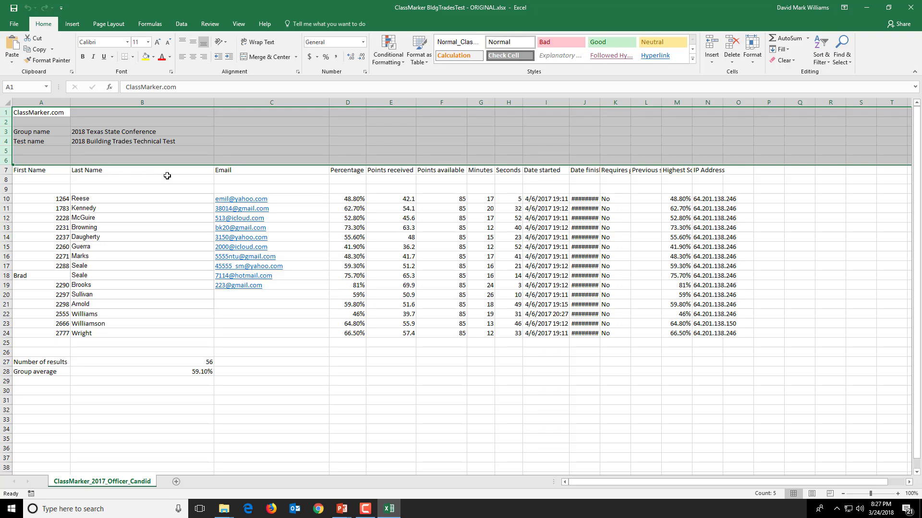
pyautogui.rightClick(9, 147)
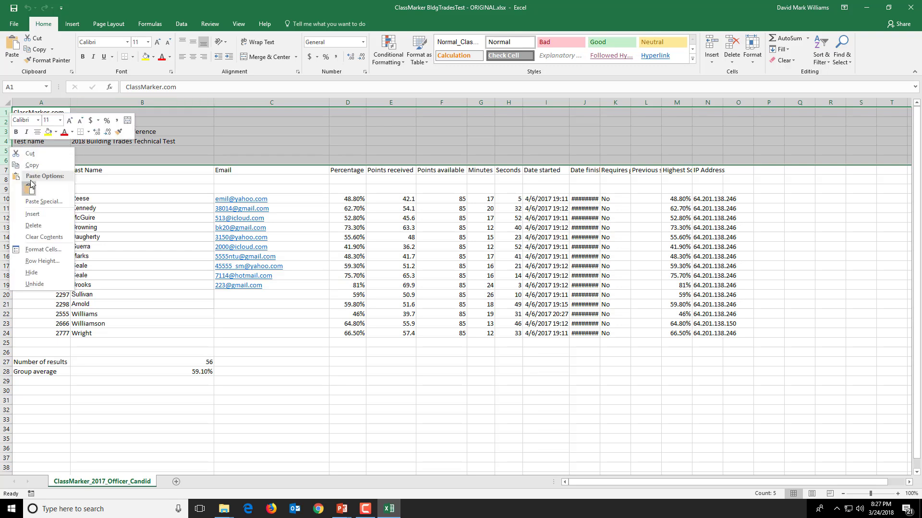
pyautogui.click(33, 225)
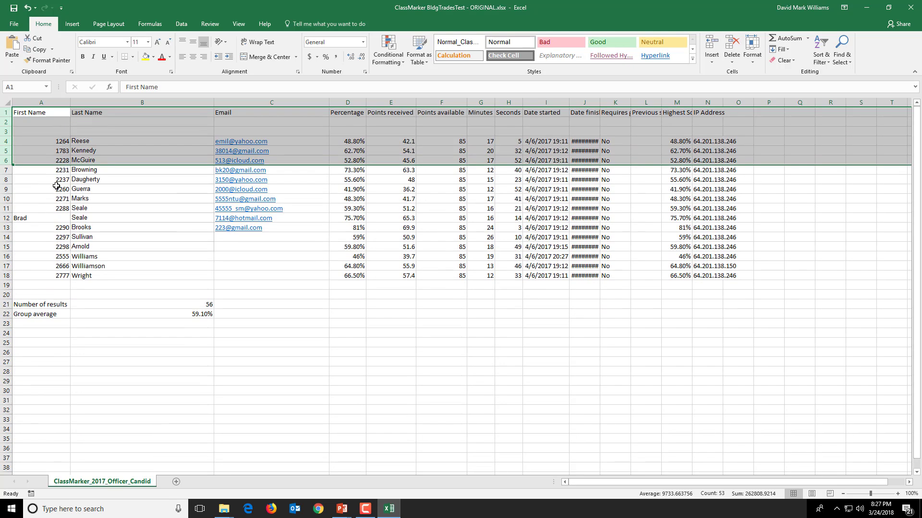
pyautogui.click(113, 143)
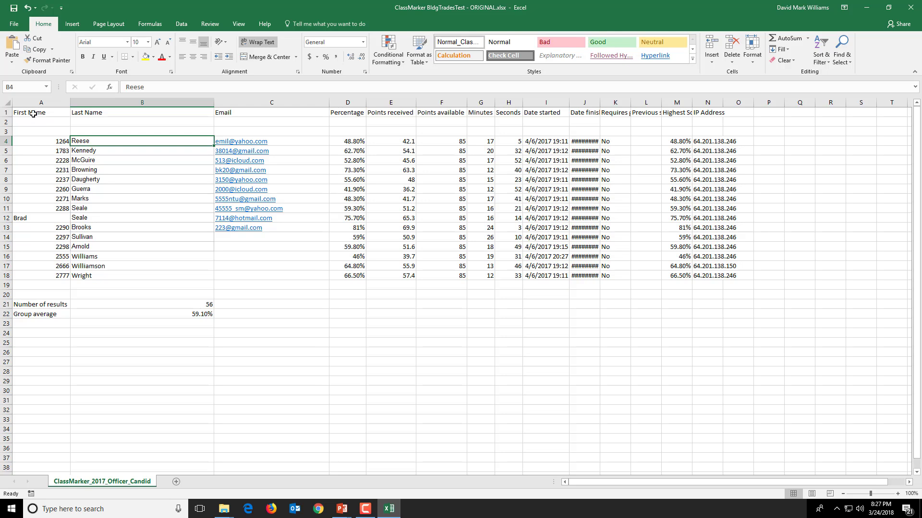
# Step: Try a yellow fill on cells A2:A9 and E2:F8
pyautogui.click(67, 111)
pyautogui.moveTo(67, 111); pyautogui.dragTo(706, 111)
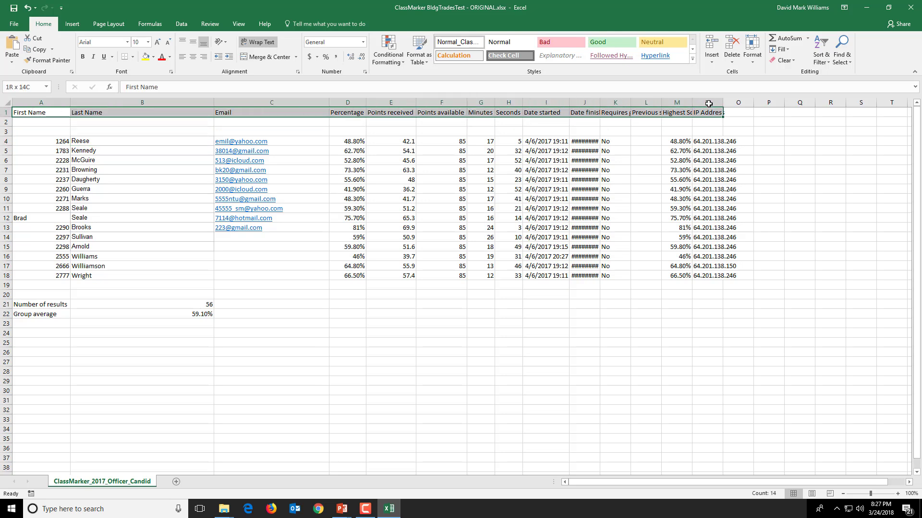
pyautogui.moveTo(46, 123); pyautogui.dragTo(45, 191)
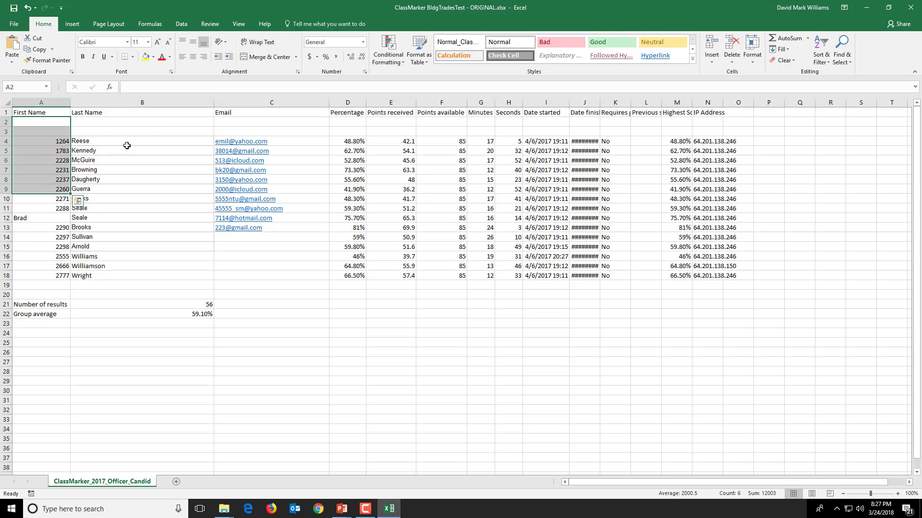
pyautogui.click(145, 56)
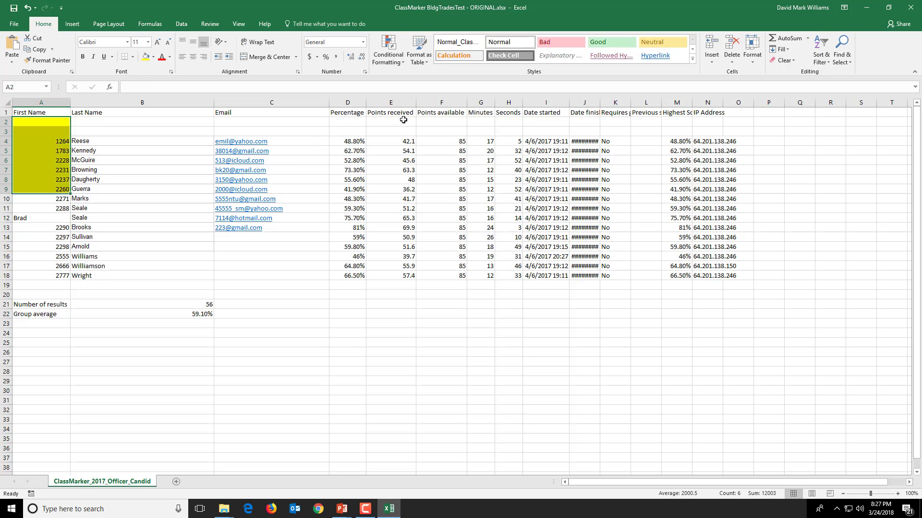
pyautogui.moveTo(403, 121); pyautogui.dragTo(456, 179)
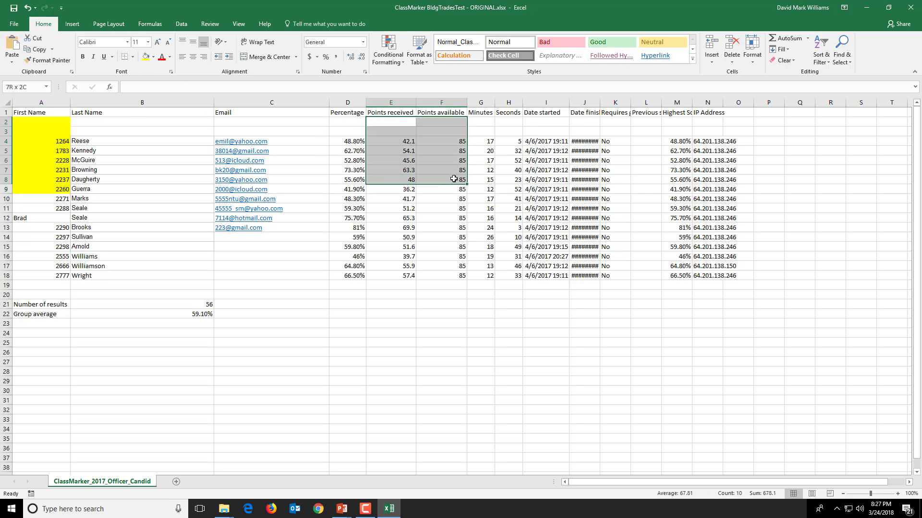
pyautogui.click(145, 56)
# Step: Undo the two cell fills
pyautogui.hotkey('ctrl', 'z')
pyautogui.hotkey('ctrl', 'z')
pyautogui.click(182, 179)
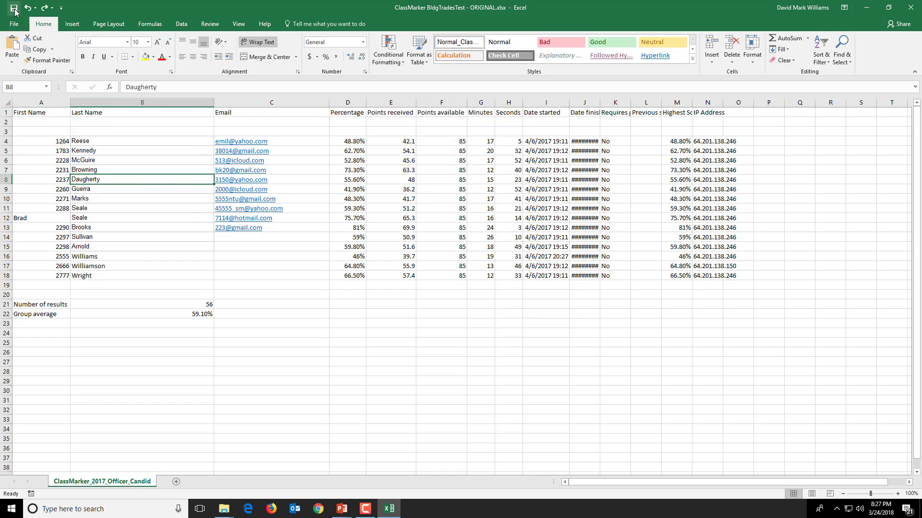
# Step: Save a copy of the workbook on USB Drive (J:) as "ClassMarker Building Trades CLEAN" in Excel Workbook format
pyautogui.click(15, 24)
pyautogui.click(21, 117)
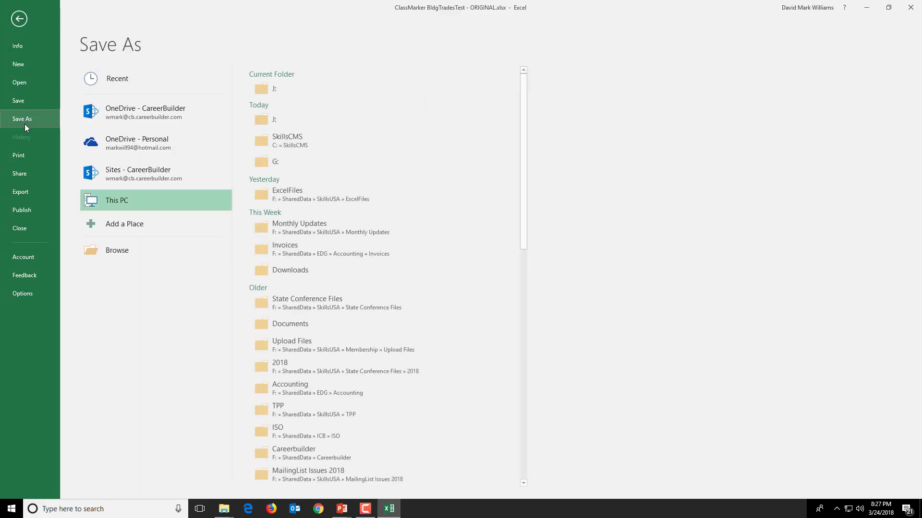
pyautogui.click(187, 244)
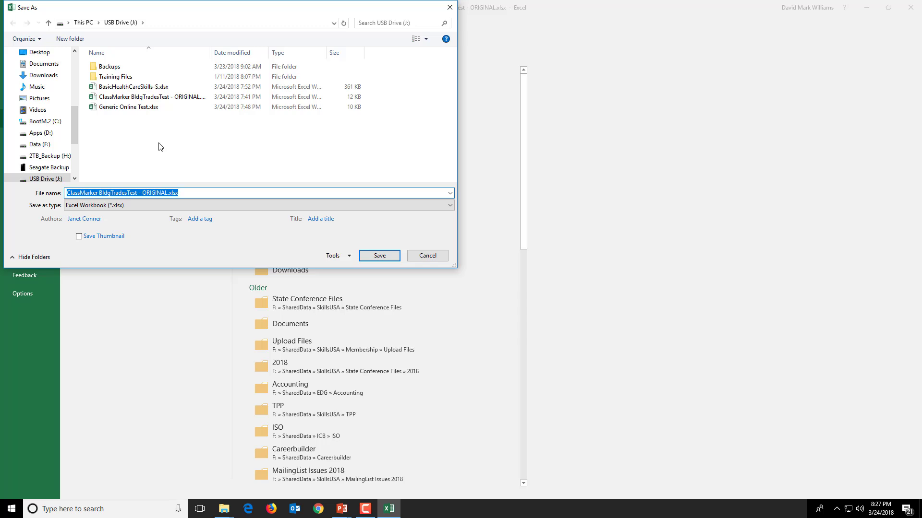
pyautogui.write('ClassMa')
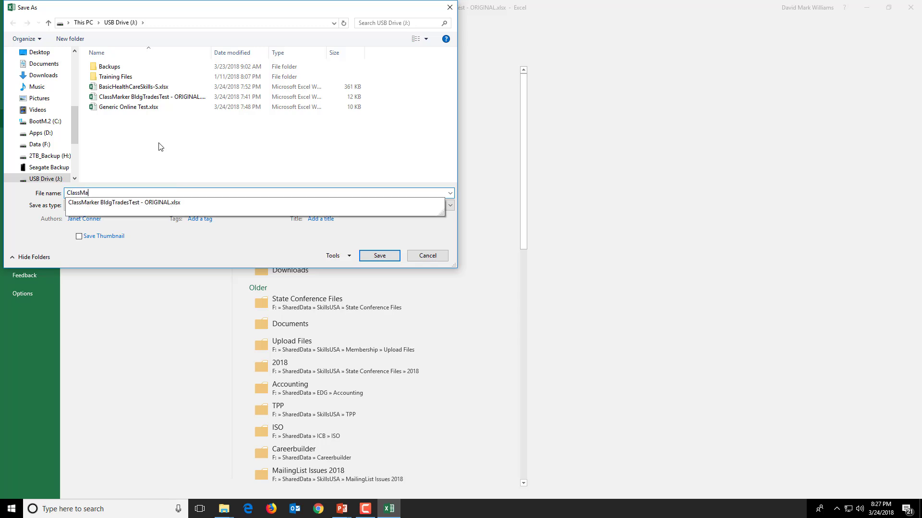
pyautogui.write('rker Building Trades CLEAN')
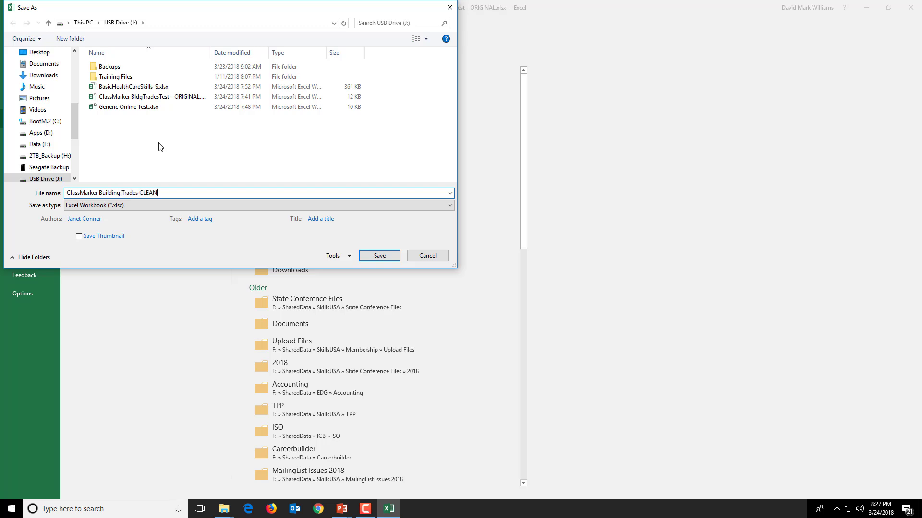
pyautogui.press('Return')
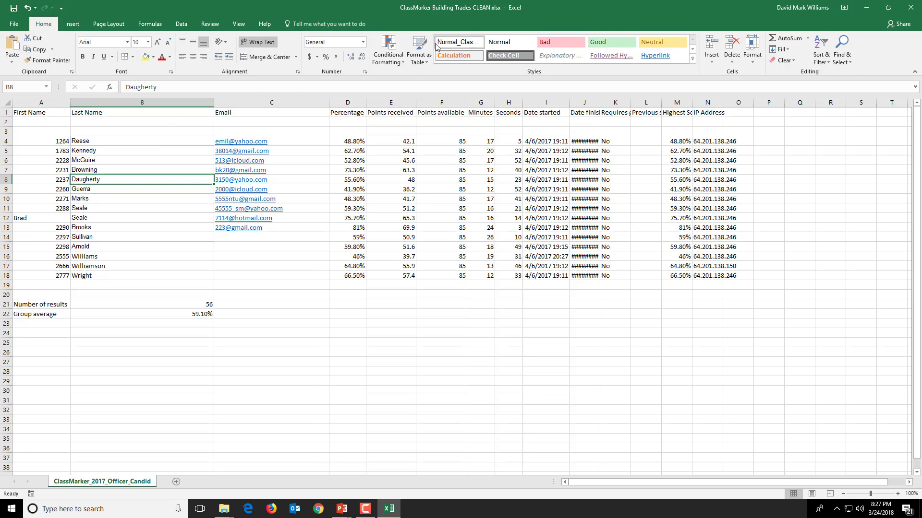
pyautogui.click(8, 113)
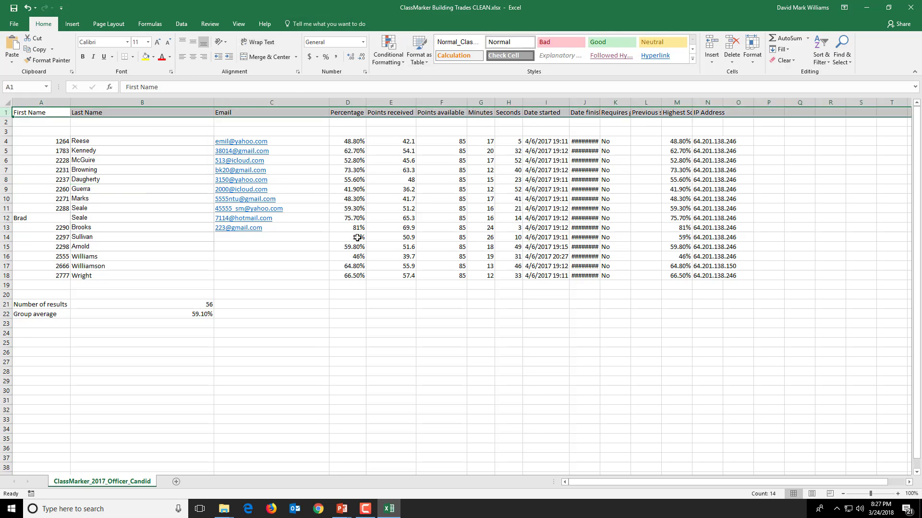
pyautogui.moveTo(218, 334); pyautogui.dragTo(115, 336)
pyautogui.moveTo(640, 380); pyautogui.dragTo(645, 372)
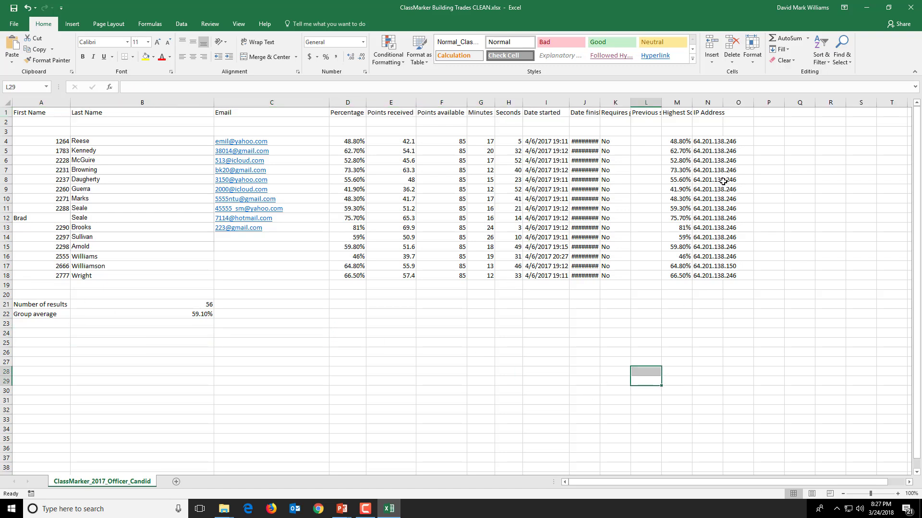
pyautogui.moveTo(811, 286); pyautogui.dragTo(667, 170)
pyautogui.click(676, 265)
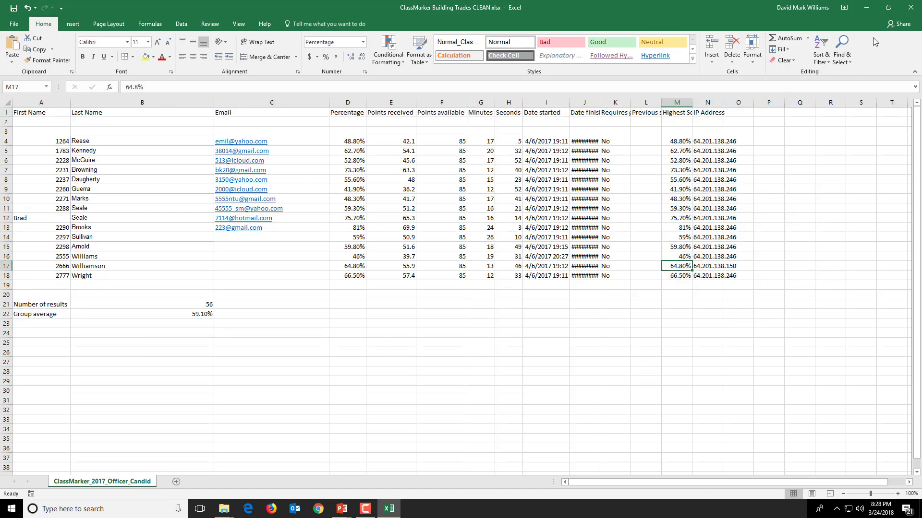
# Step: Close the Excel workbook and open Online Test Batch Entry in the SkillsUSA Conference Management System
pyautogui.click(906, 13)
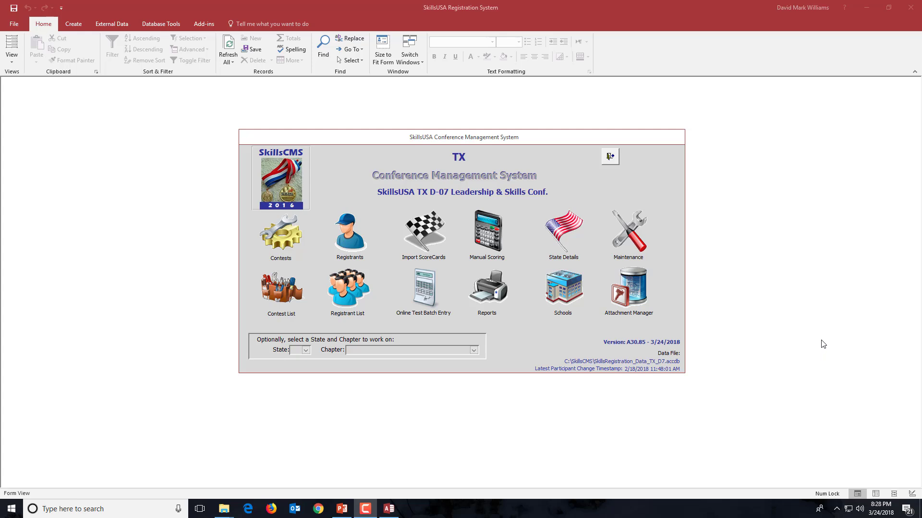
pyautogui.click(422, 295)
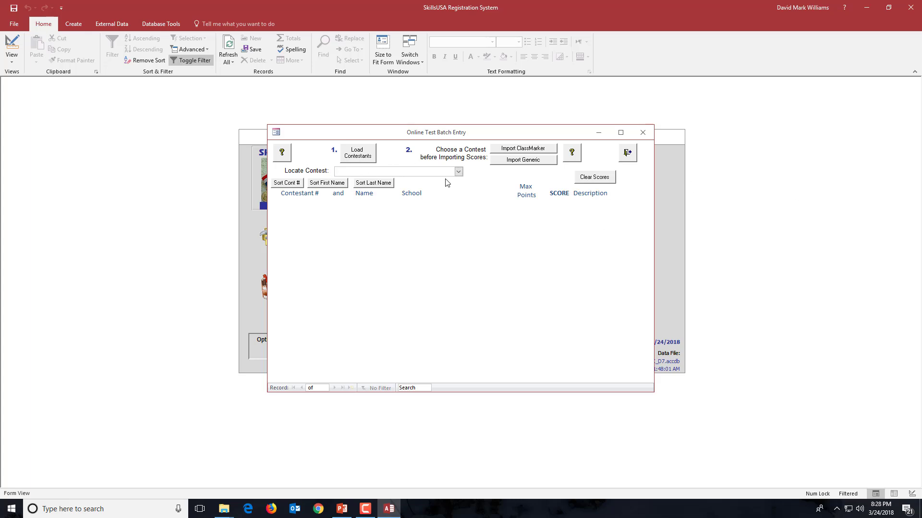
# Step: Load the online-test contestants and choose the contest "Building Trades-Project (Technical Test)"
pyautogui.click(458, 172)
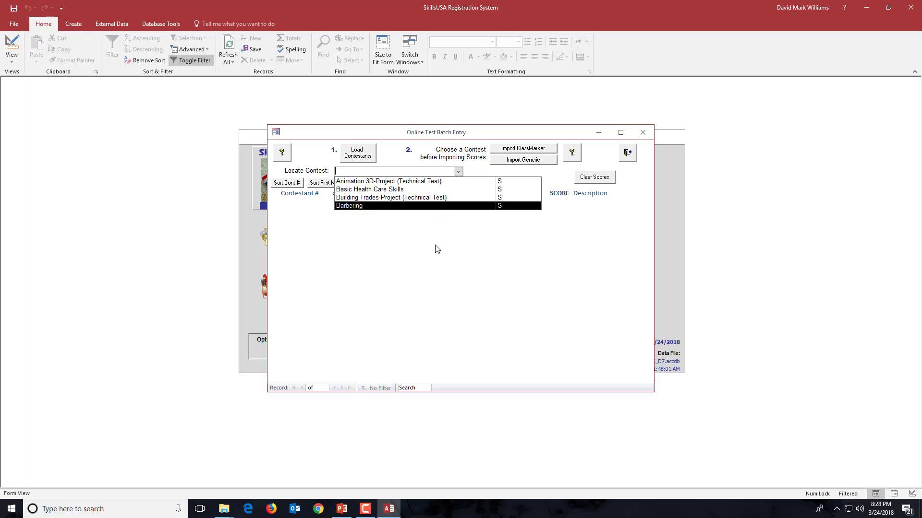
pyautogui.click(355, 169)
pyautogui.click(367, 159)
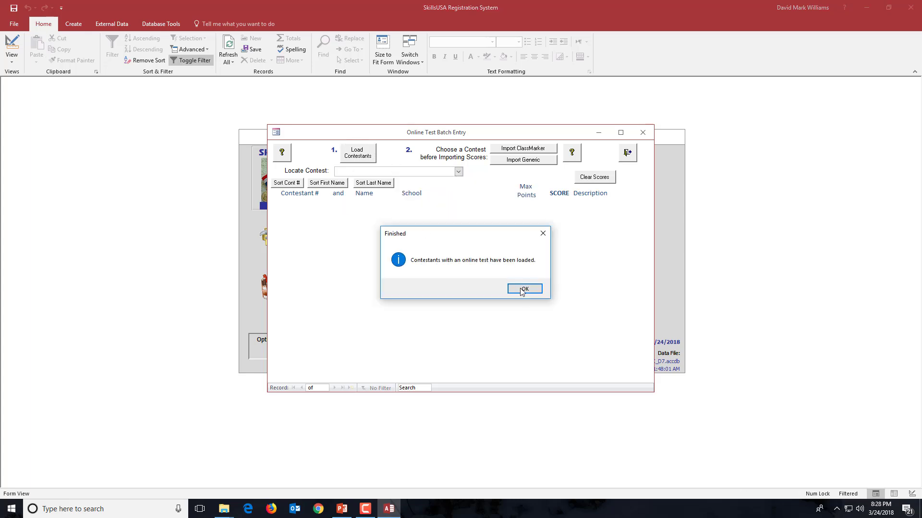
pyautogui.click(524, 291)
pyautogui.click(458, 172)
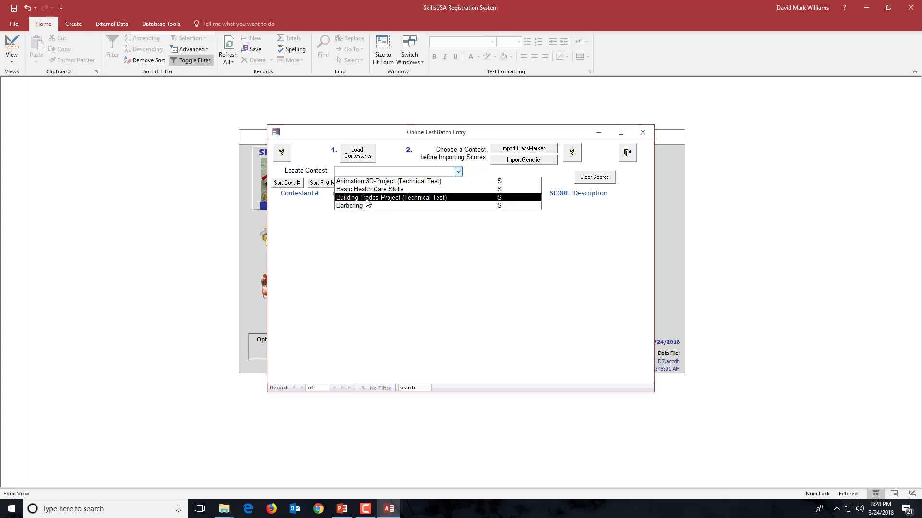
pyautogui.click(368, 198)
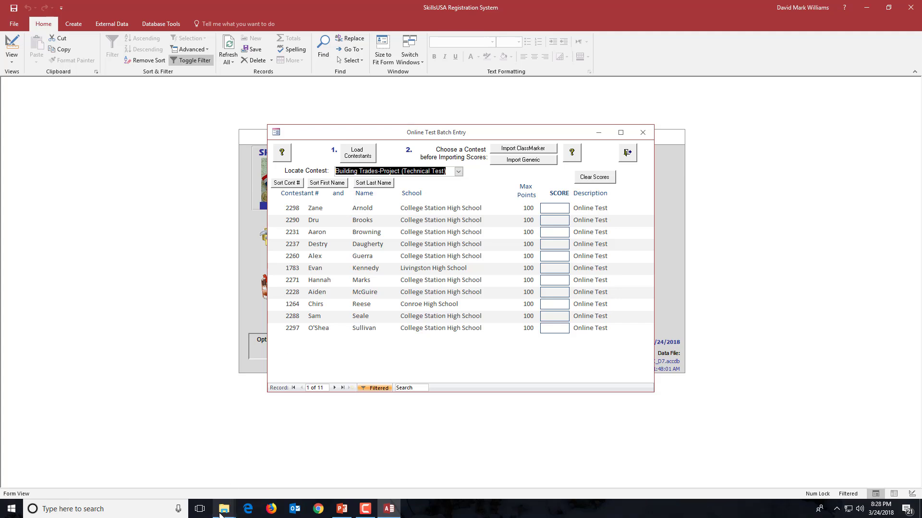
# Step: Review the saved workbook "ClassMarker Building Trades CLEAN.xlsx" from USB Drive (J:) in Excel and return to the SkillsUSA Registration System
pyautogui.moveTo(224, 508)
pyautogui.click(173, 476)
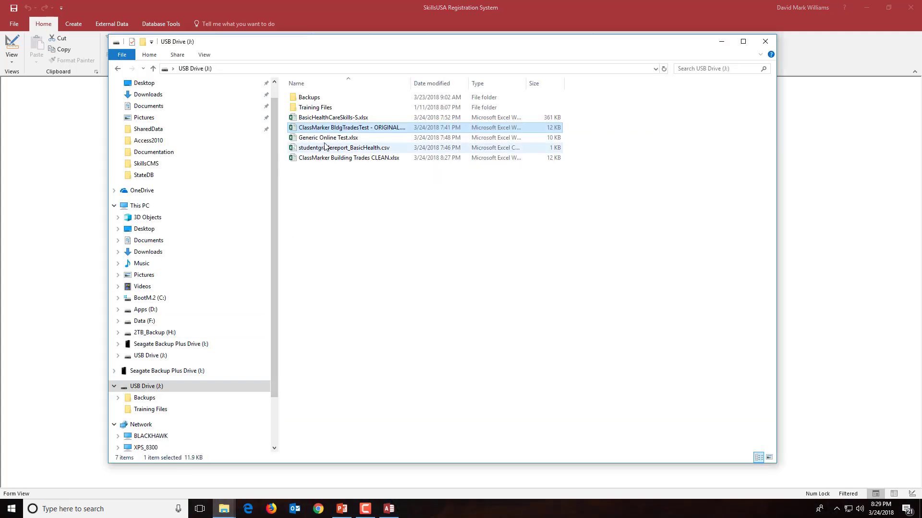
pyautogui.doubleClick(317, 159)
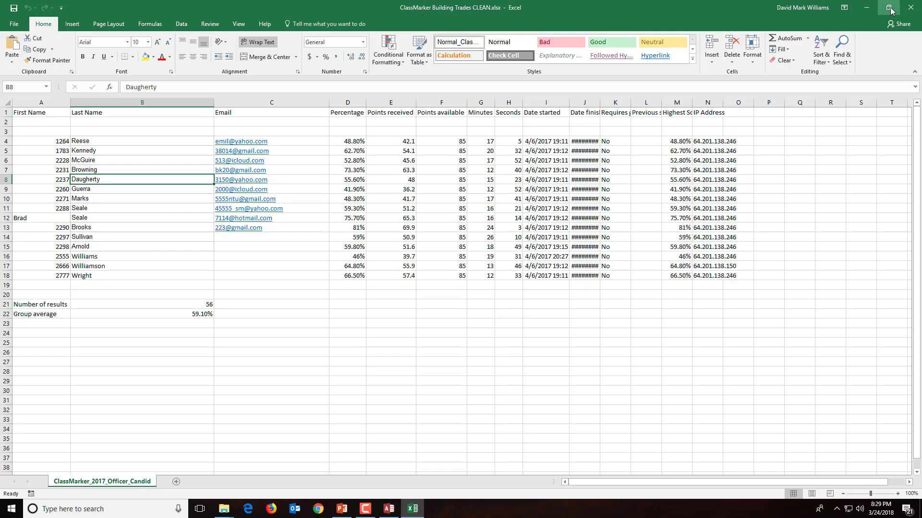
pyautogui.click(911, 7)
pyautogui.click(812, 222)
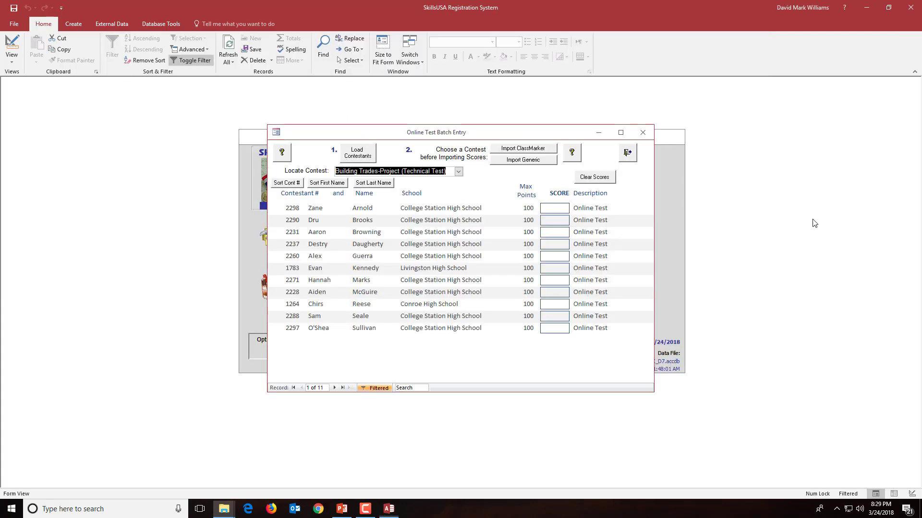
# Step: Choose the contest "Building Trades-Project (Technical Test)" again and start its ClassMarker score import
pyautogui.click(458, 172)
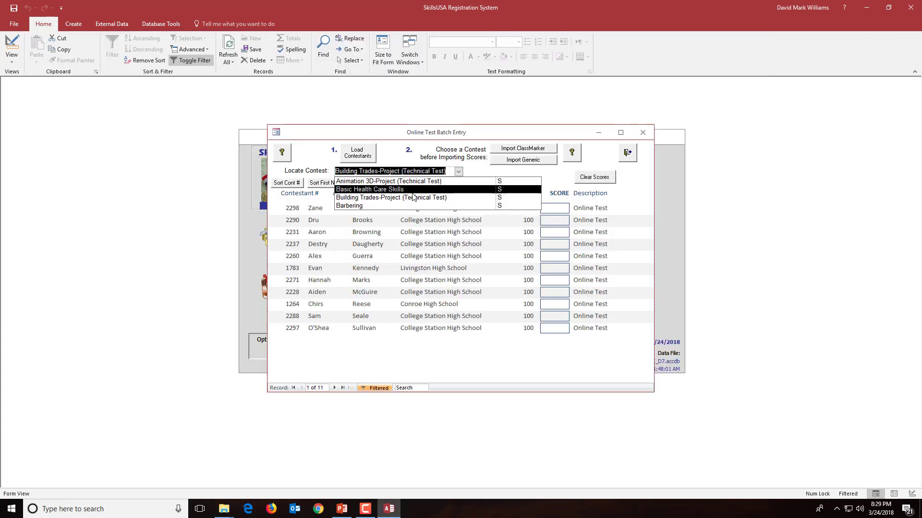
pyautogui.click(427, 194)
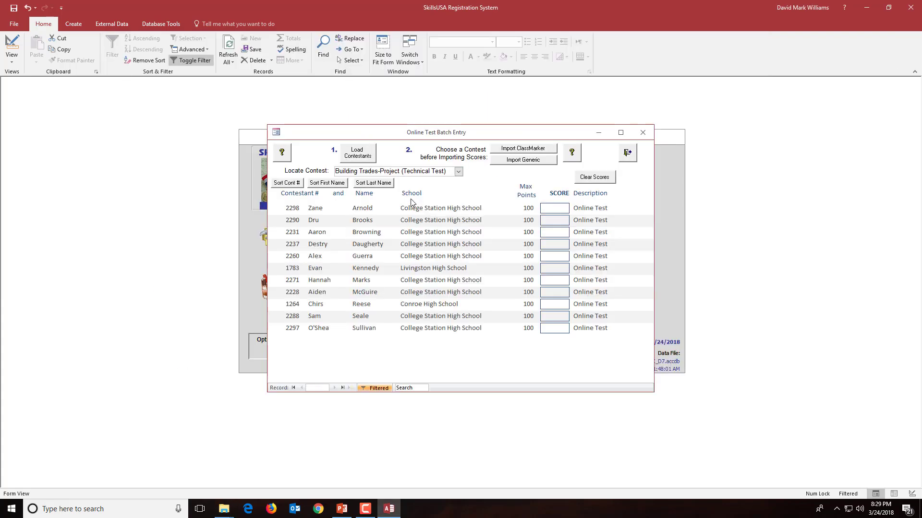
pyautogui.click(532, 149)
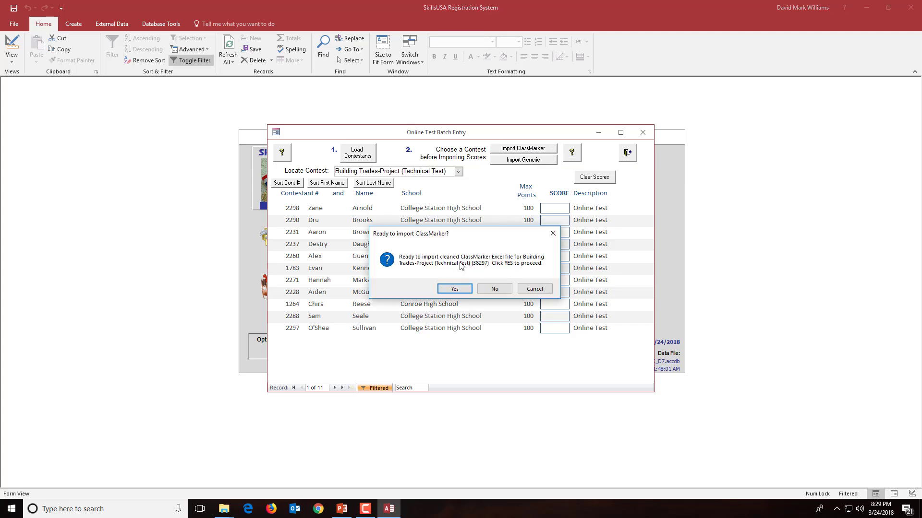
pyautogui.click(455, 289)
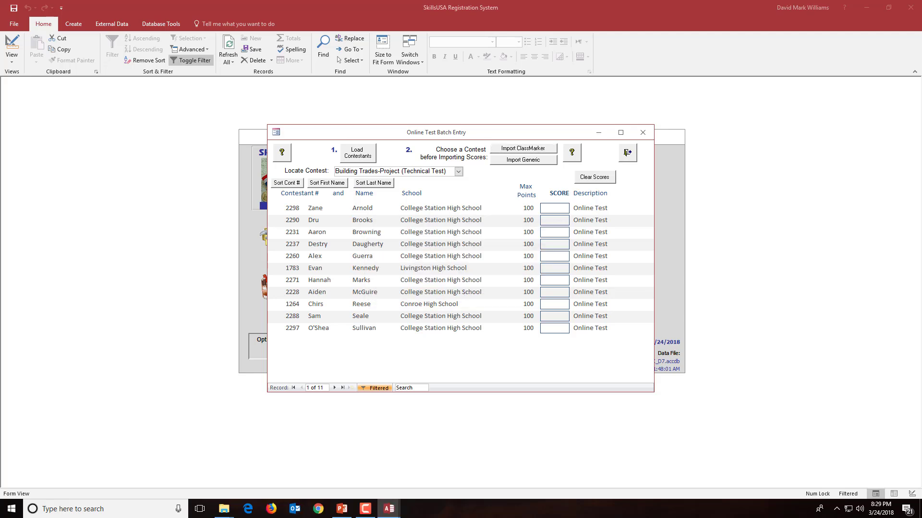
# Step: Import the scores from "ClassMarker Building Trades CLEAN.xlsx" on USB Drive (J:)
pyautogui.scroll(-3, 263, 346)
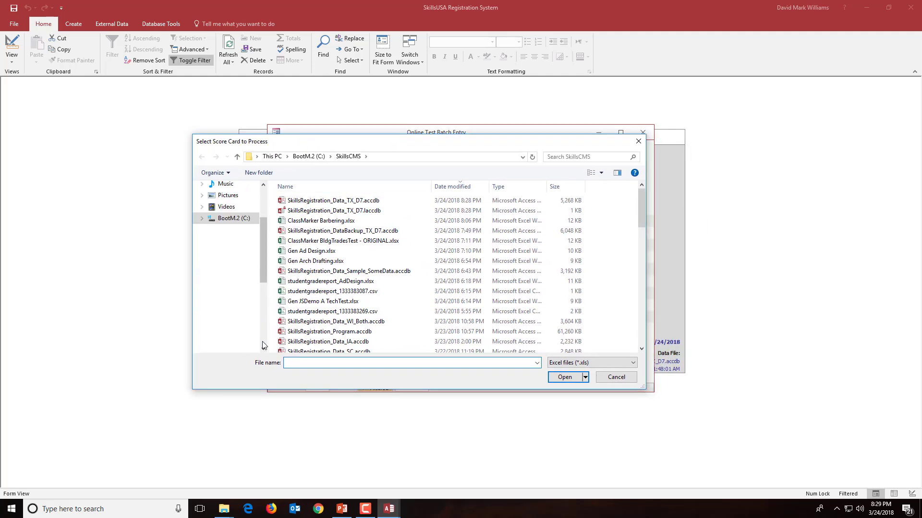
pyautogui.scroll(-3, 263, 346)
pyautogui.click(232, 243)
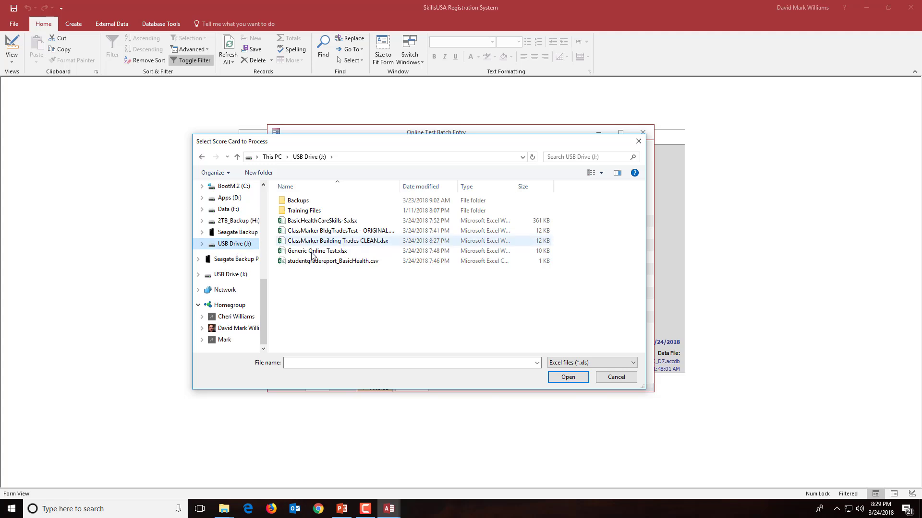
pyautogui.click(352, 242)
pyautogui.click(582, 379)
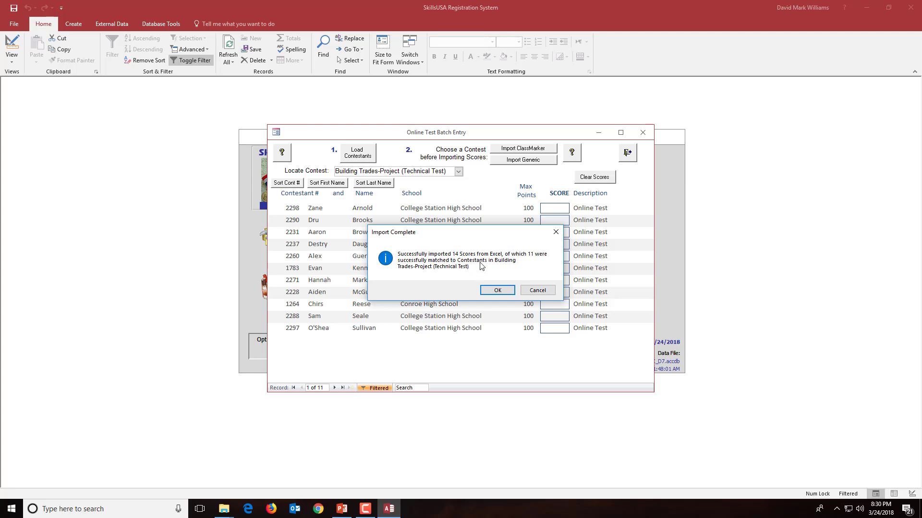
# Step: Accept the imported online test scores and apply them as the FINAL Manual Scores for the Building Trades contest
pyautogui.click(497, 290)
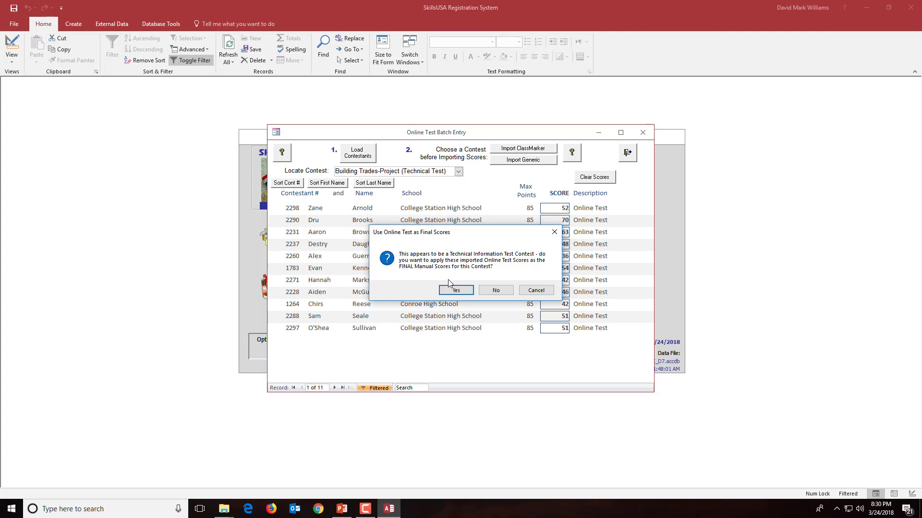
pyautogui.click(457, 290)
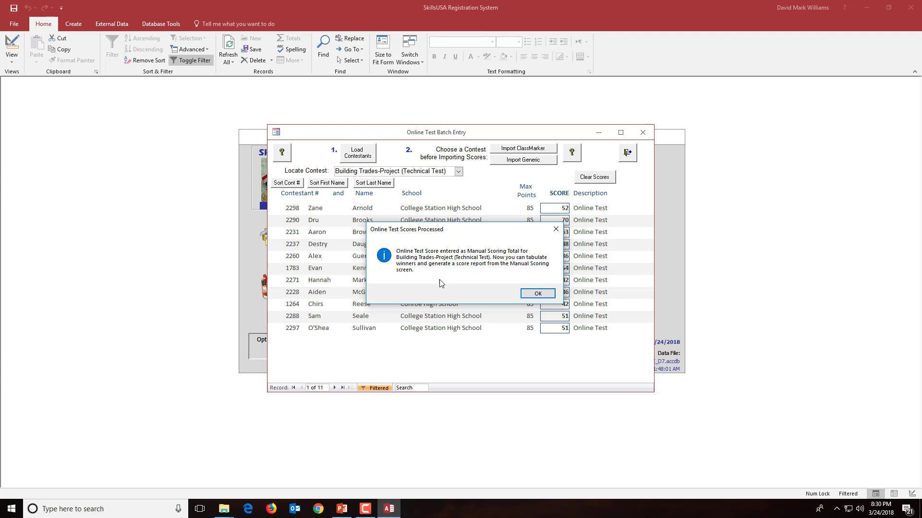
pyautogui.click(534, 294)
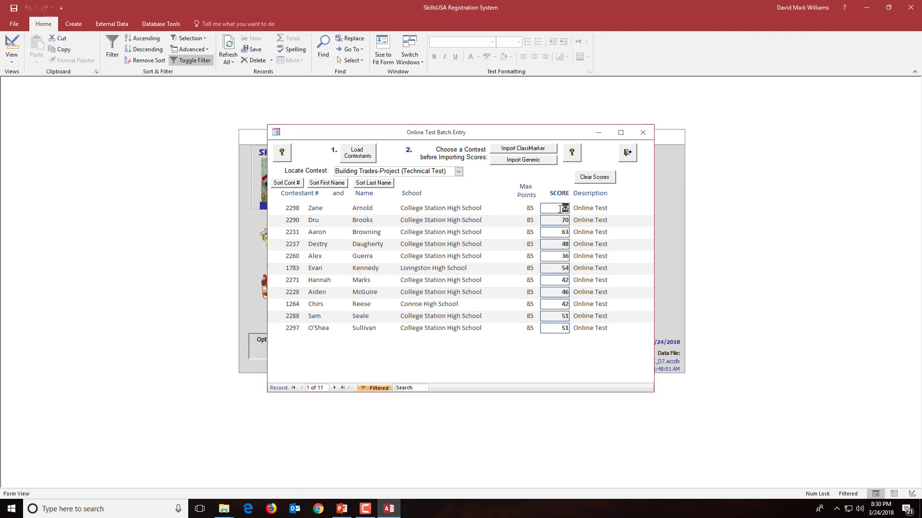
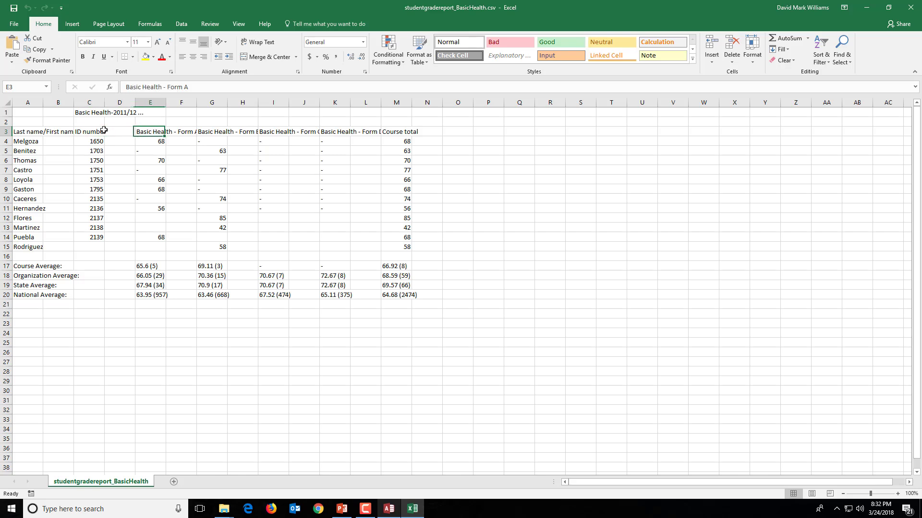
# Step: Examine the row 3 column headings of studentgradereport_BasicHealth.csv, from the name and ID number through the Basic Health forms to Course total
pyautogui.press('Right')
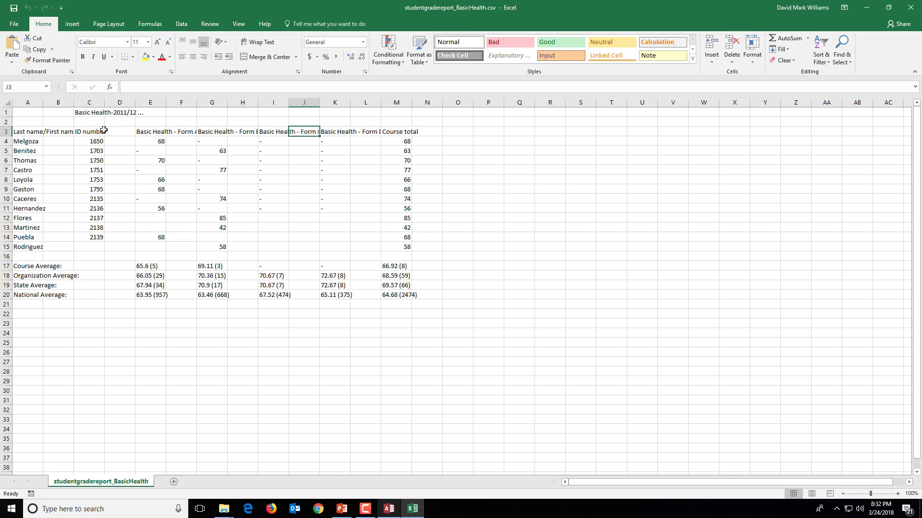
pyautogui.press('Left')
pyautogui.press('Left')
pyautogui.press('Left')
pyautogui.press('Left')
pyautogui.press('Right')
pyautogui.press('Right')
pyautogui.press('Right')
pyautogui.press('Right')
pyautogui.press('Right')
pyautogui.press('Right')
pyautogui.press('Right')
pyautogui.press('Right')
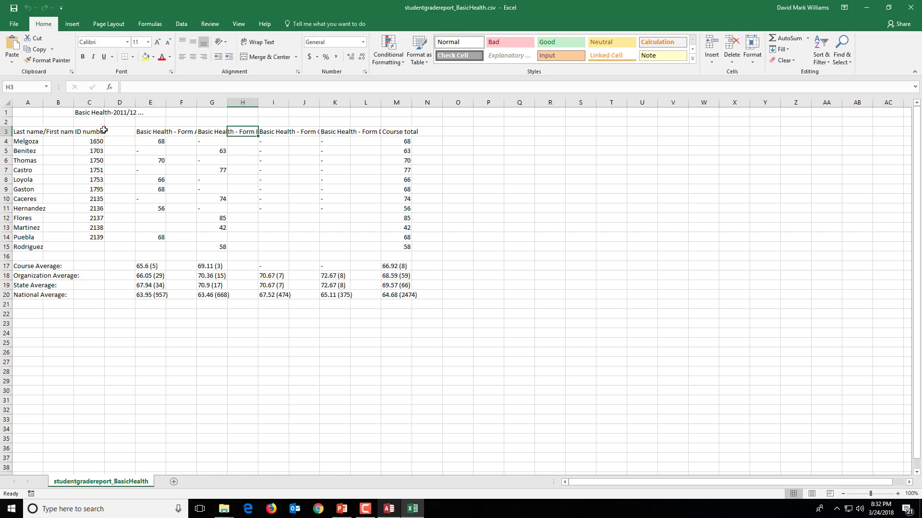
pyautogui.press('Left')
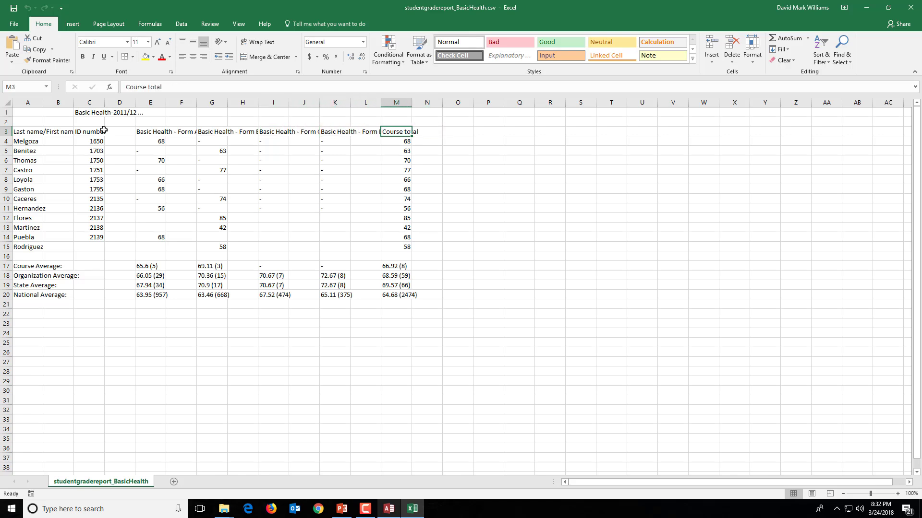
pyautogui.press('Left')
pyautogui.press('Left')
pyautogui.press('Left')
pyautogui.press('Left')
pyautogui.press('Left')
pyautogui.press('Left')
pyautogui.press('Left')
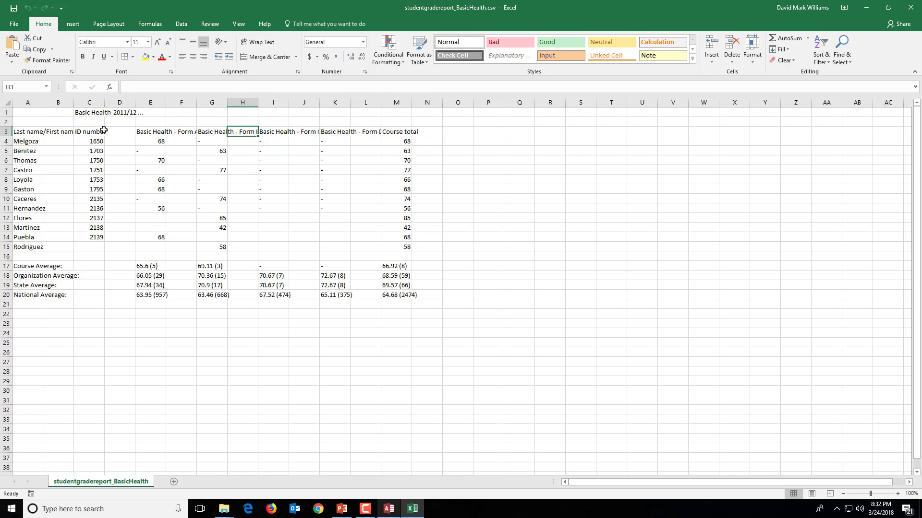
pyautogui.press('Left')
pyautogui.press('Left')
pyautogui.press('Left')
pyautogui.press('Right')
pyautogui.press('Right')
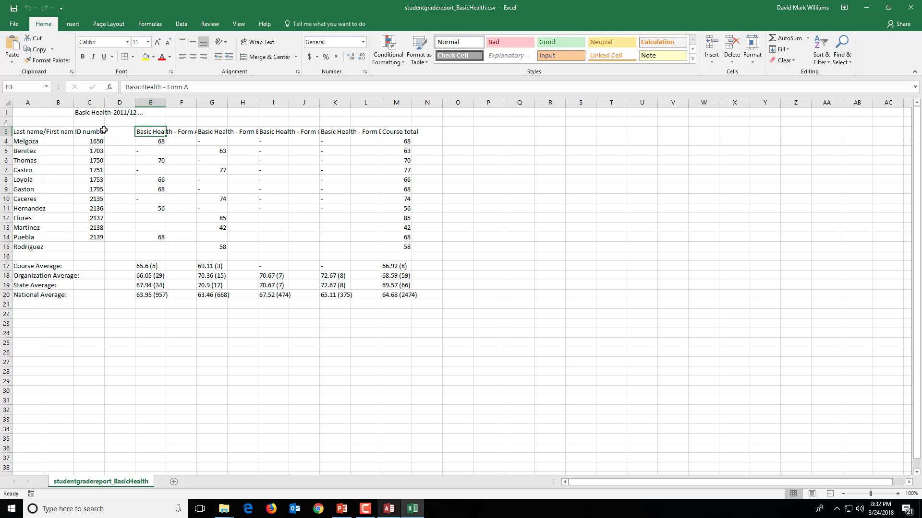
pyautogui.press('Right')
pyautogui.press('Right')
pyautogui.press('Right')
pyautogui.press('Right')
pyautogui.press('Right')
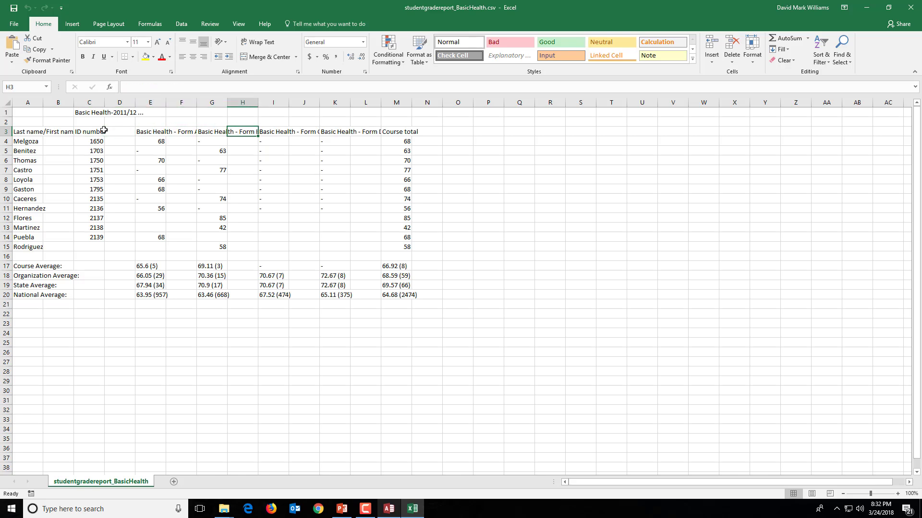
pyautogui.press('Right')
pyautogui.press('Right')
pyautogui.press('Left')
pyautogui.press('Left')
pyautogui.press('Left')
pyautogui.press('Left')
pyautogui.press('Left')
pyautogui.press('Left')
pyautogui.press('Left')
pyautogui.press('Left')
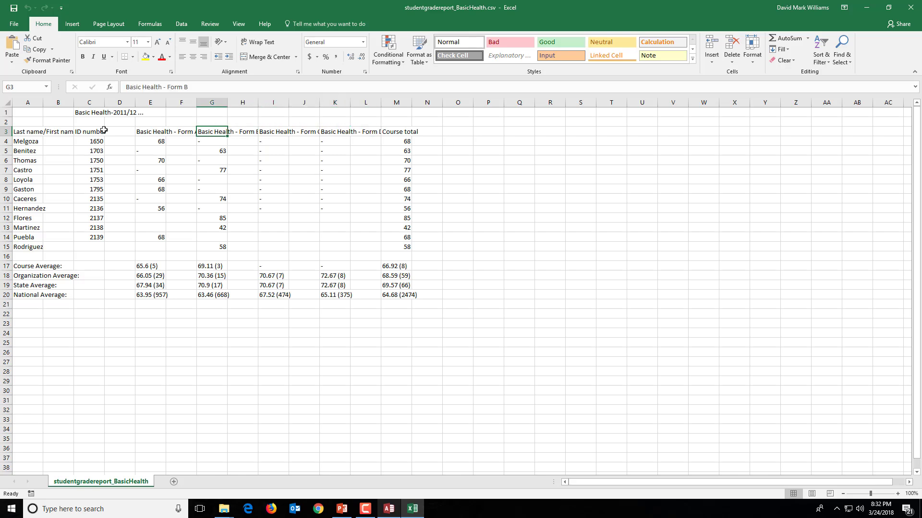
pyautogui.press('Left')
pyautogui.press('Left')
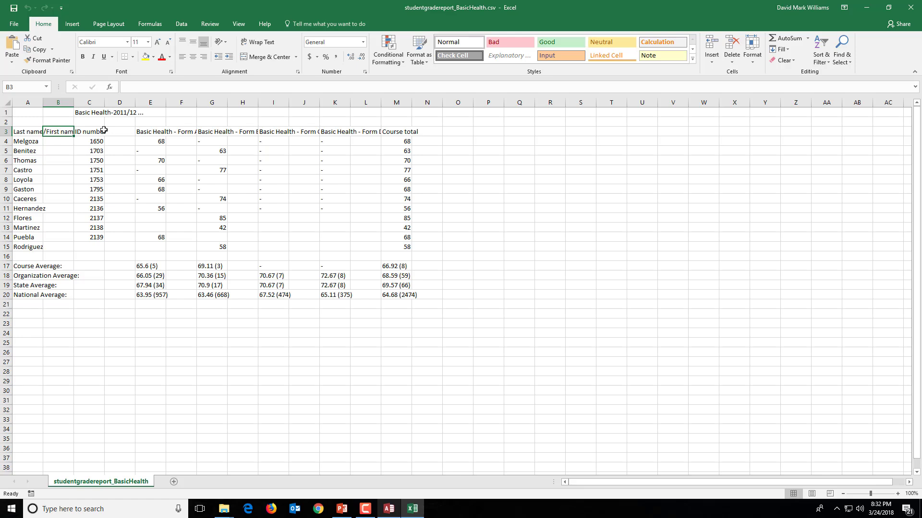
# Step: Open the workbook "Generic Online Test.xlsx" from USB Drive (J:)
pyautogui.hotkey('alt', 'Tab')
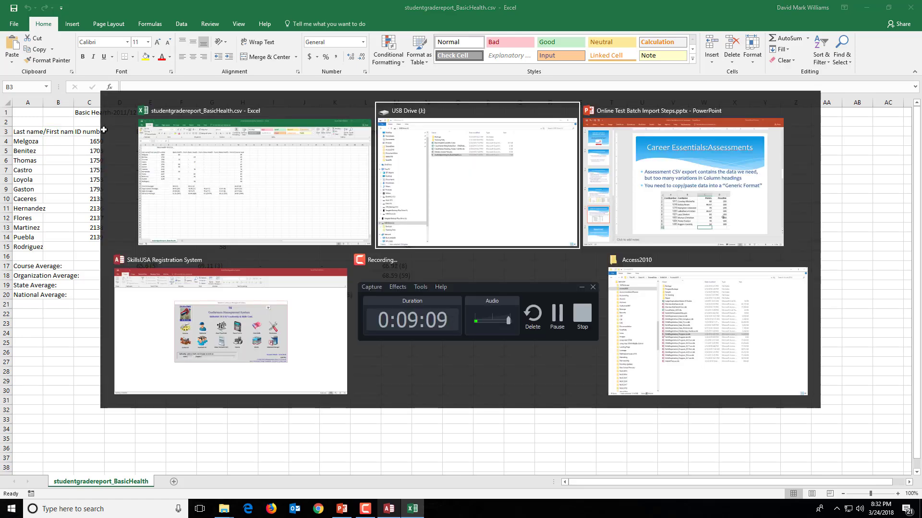
pyautogui.click(336, 167)
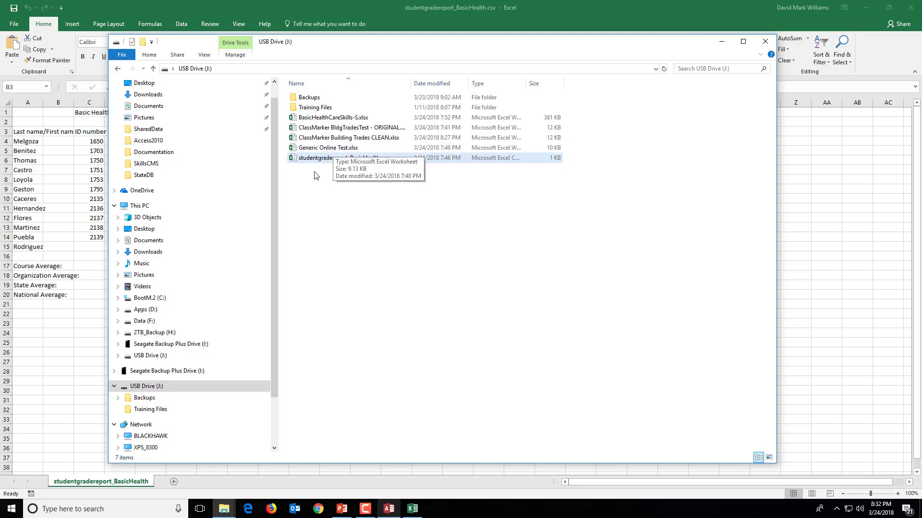
pyautogui.click(325, 149)
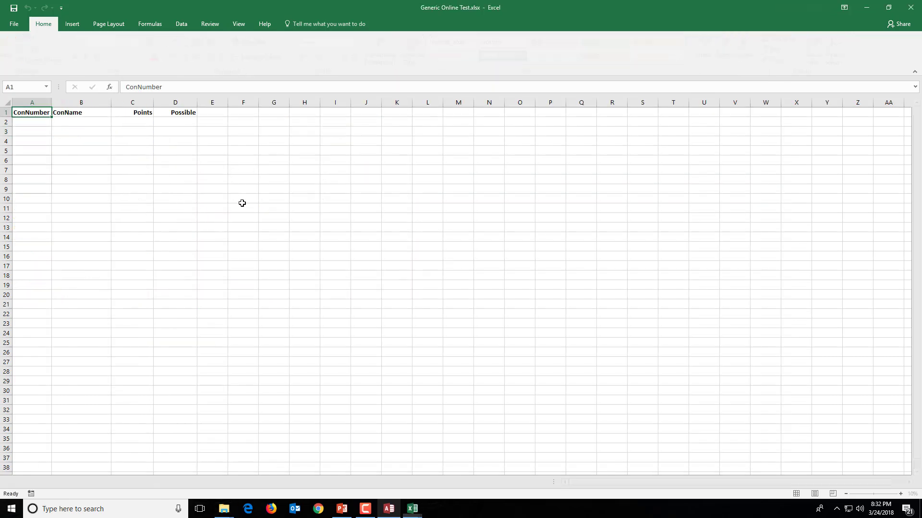
# Step: Examine the generic template's row 1 headings: ConNumber, ConName, Points and Possible
pyautogui.click(41, 131)
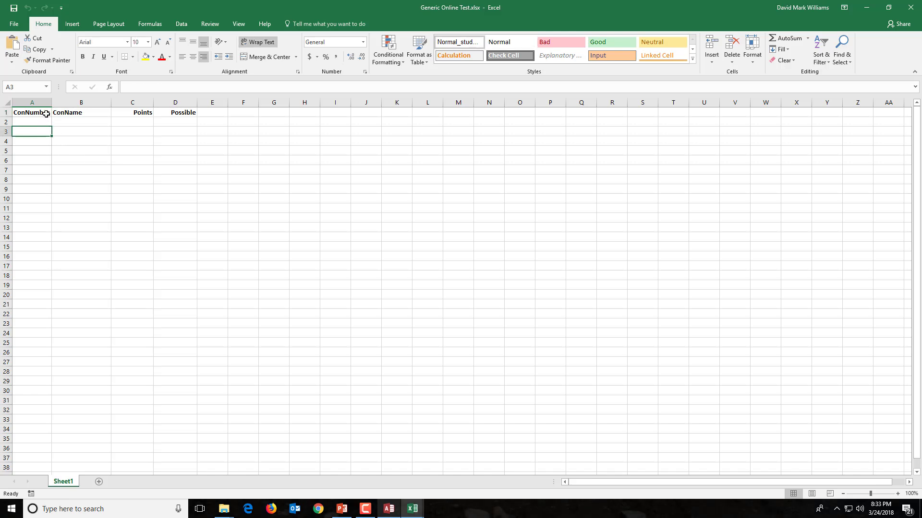
pyautogui.click(63, 113)
pyautogui.click(128, 112)
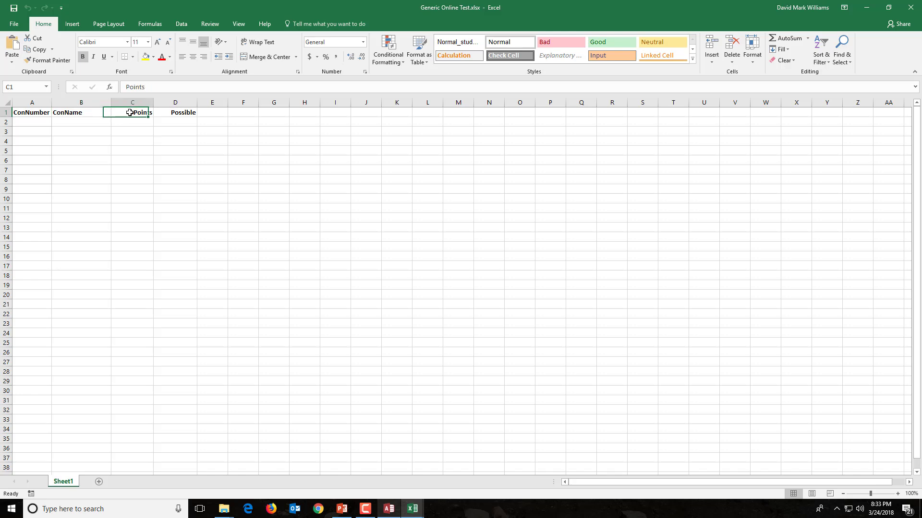
pyautogui.click(174, 115)
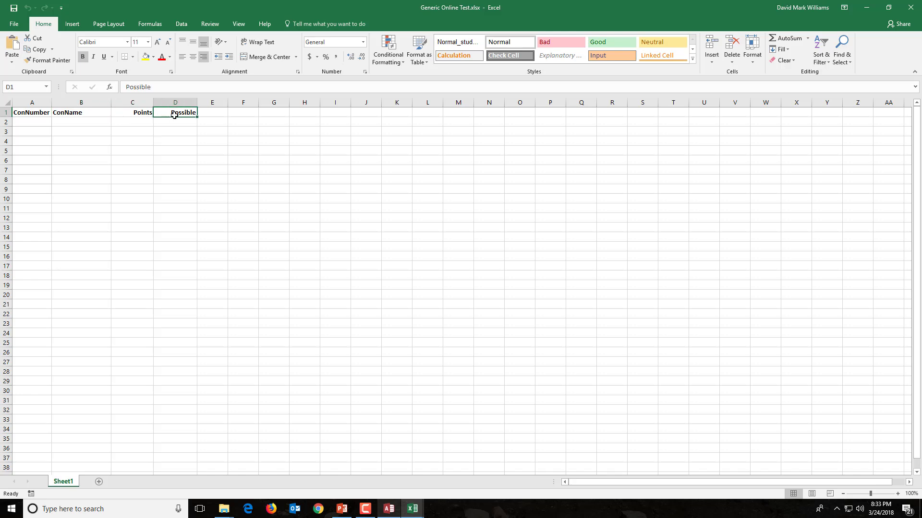
pyautogui.click(36, 126)
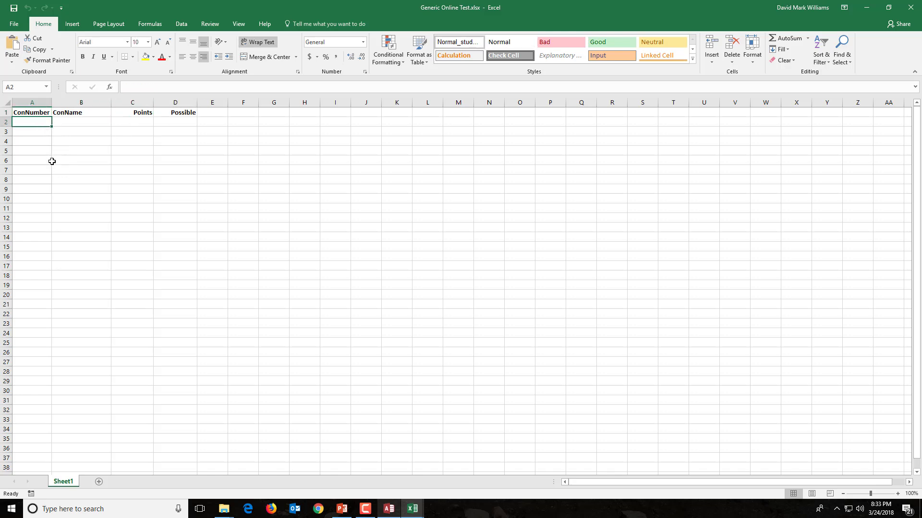
pyautogui.click(43, 114)
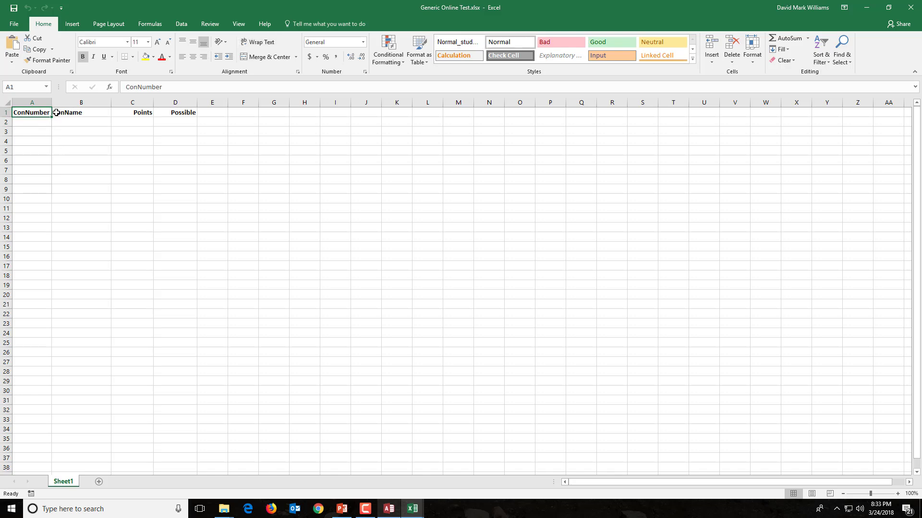
pyautogui.click(82, 111)
pyautogui.click(32, 112)
pyautogui.click(78, 112)
pyautogui.click(137, 110)
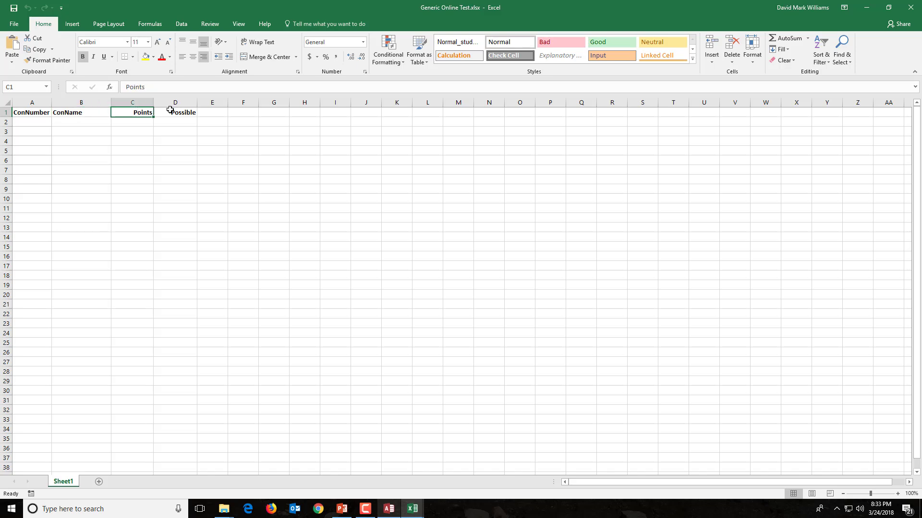
pyautogui.click(174, 110)
# Step: Switch to studentgradereport_BasicHealth.csv and copy the ID numbers in C4:C14
pyautogui.hotkey('alt', 'Tab')
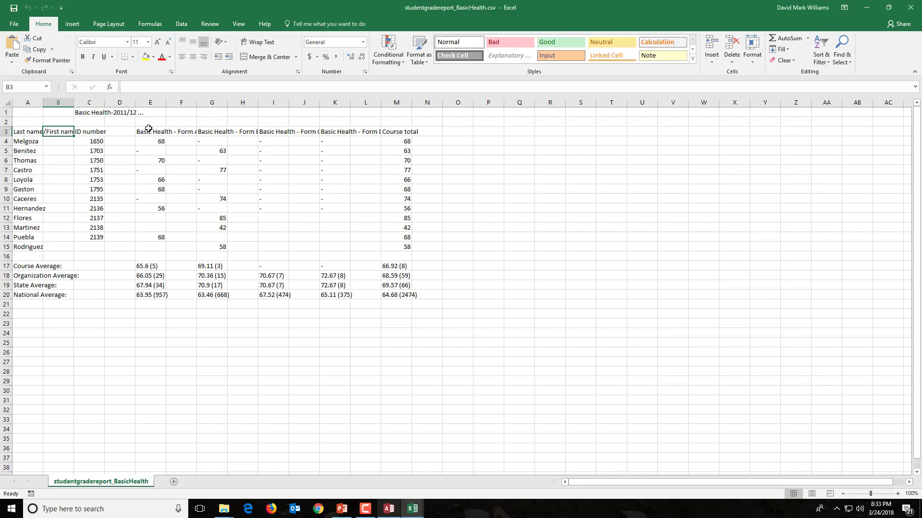
pyautogui.click(89, 139)
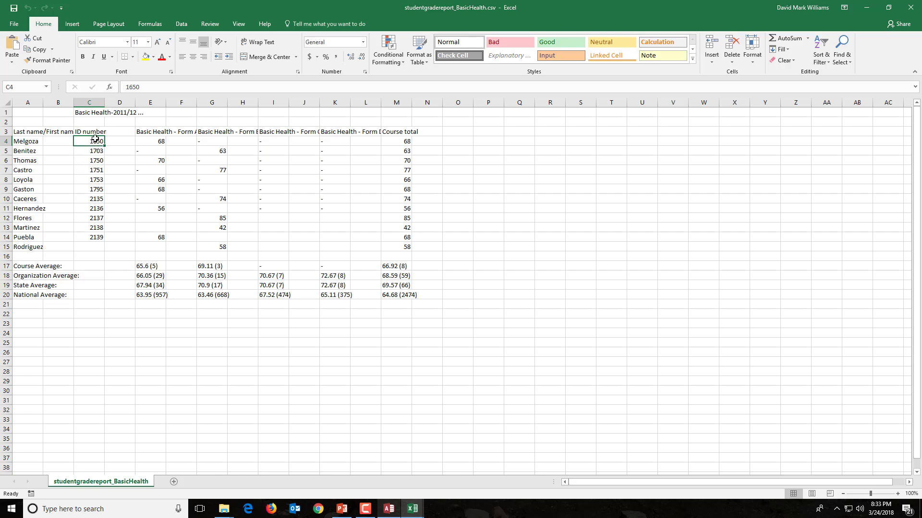
pyautogui.moveTo(95, 144); pyautogui.dragTo(92, 238)
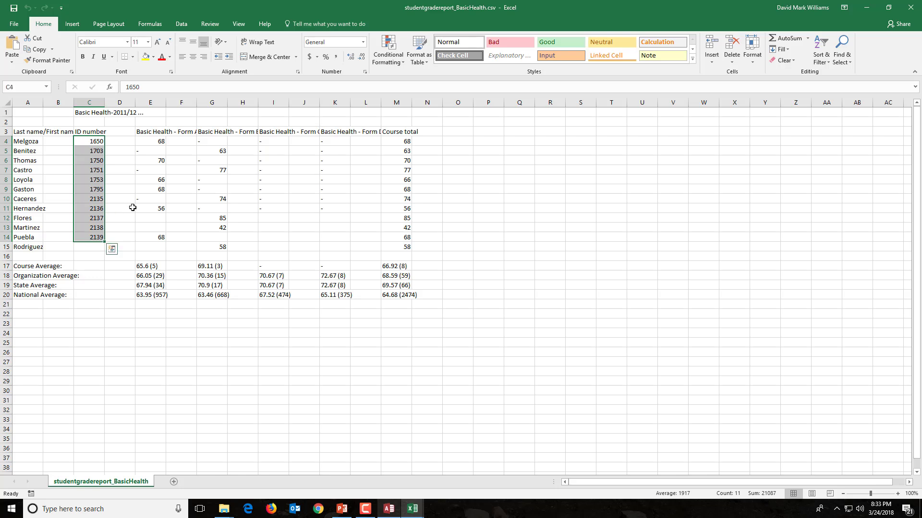
pyautogui.hotkey('ctrl', 'c')
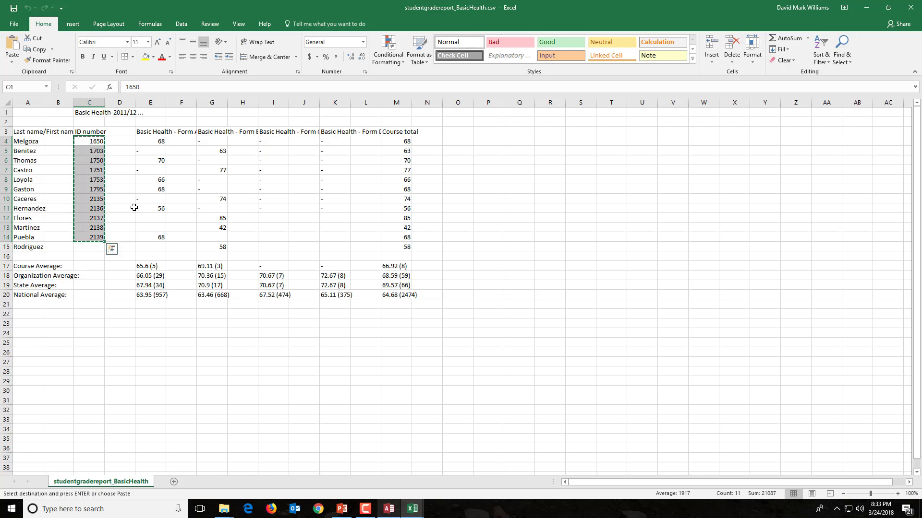
# Step: Switch to Generic Online Test.xlsx and paste the copied ID numbers into the ConNumber column starting at A2
pyautogui.hotkey('alt', 'Tab')
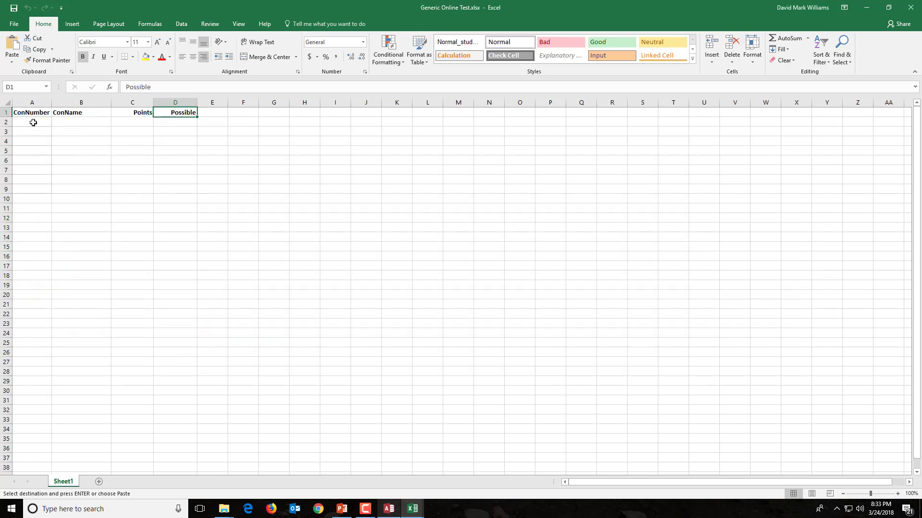
pyautogui.click(33, 121)
pyautogui.hotkey('ctrl', 'v')
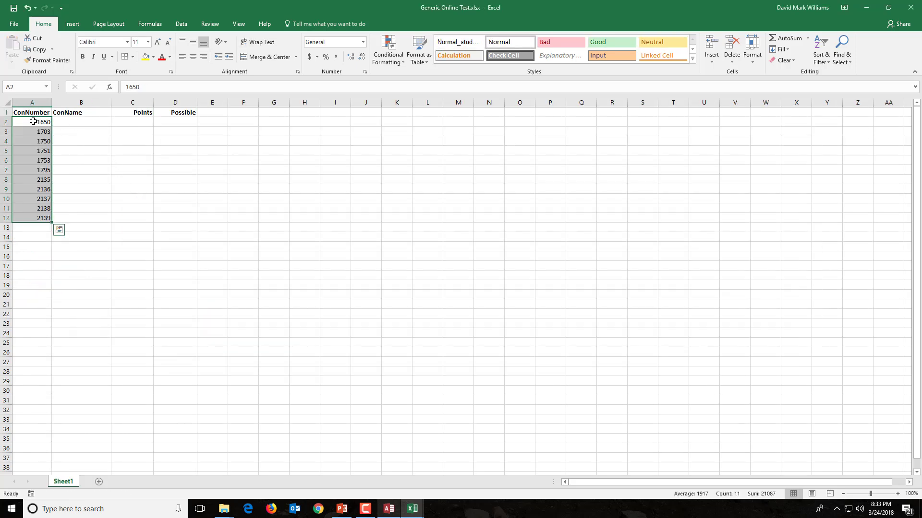
# Step: Switch to studentgradereport_BasicHealth.csv and copy the last names in A4:A15
pyautogui.hotkey('alt', 'Tab')
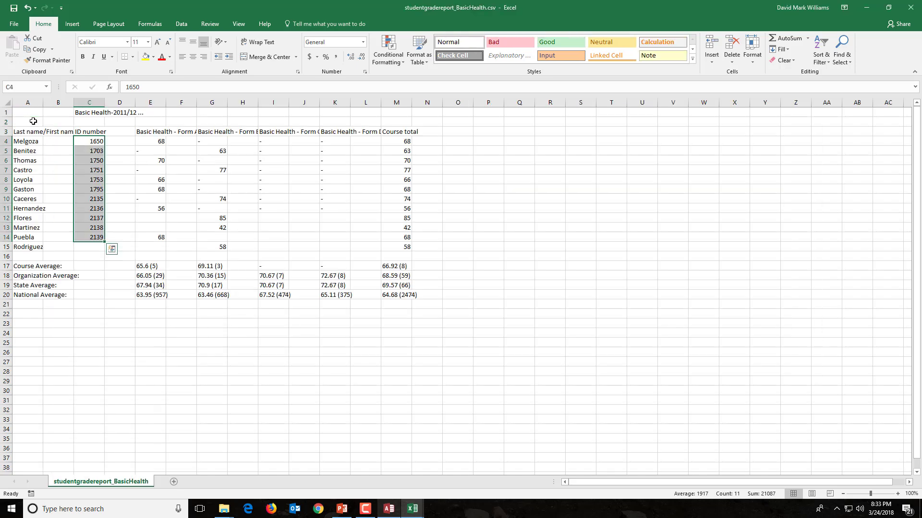
pyautogui.press('Left')
pyautogui.press('Left')
pyautogui.hotkey('shift', 'Down')
pyautogui.hotkey('shift', 'Down')
pyautogui.hotkey('shift', 'Down')
pyautogui.hotkey('shift', 'Down')
pyautogui.hotkey('shift', 'Down')
pyautogui.hotkey('shift', 'Down')
pyautogui.hotkey('shift', 'Down')
pyautogui.hotkey('shift', 'Down')
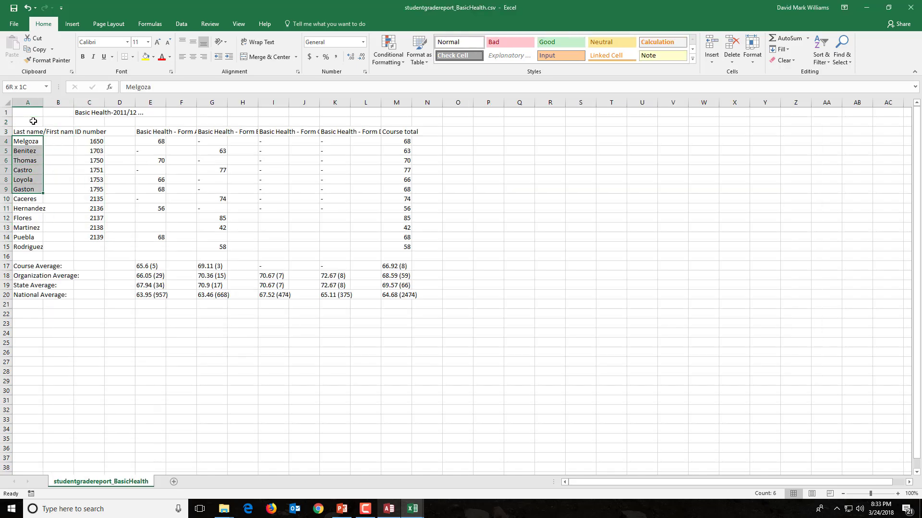
pyautogui.hotkey('shift', 'Down')
pyautogui.hotkey('shift', 'Down')
pyautogui.hotkey('shift', 'Down')
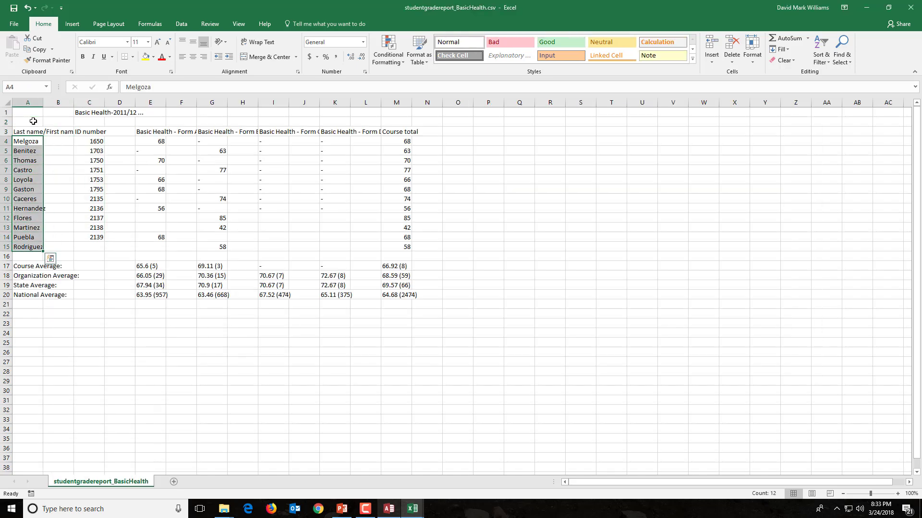
pyautogui.hotkey('ctrl', 'c')
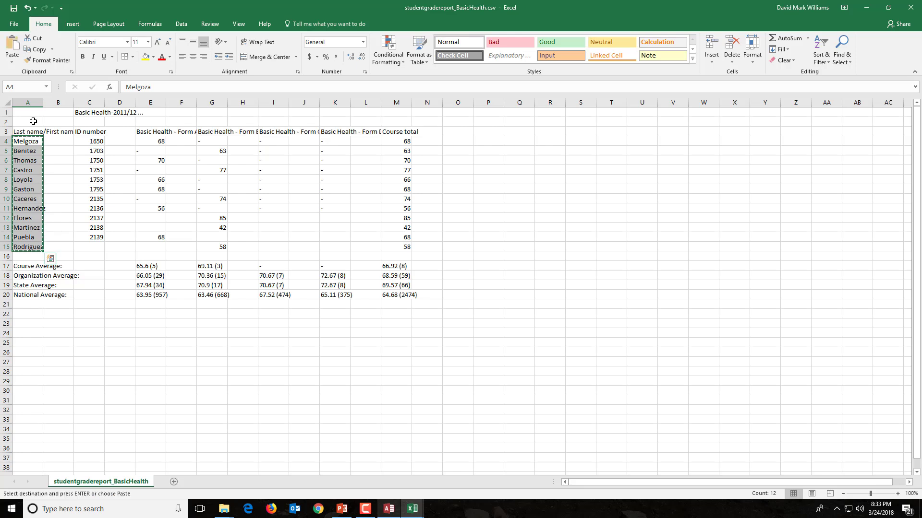
# Step: Paste the copied last names into the ConName column of Generic Online Test.xlsx, starting at B2
pyautogui.hotkey('alt', 'Tab')
pyautogui.press('Right')
pyautogui.press('Return')
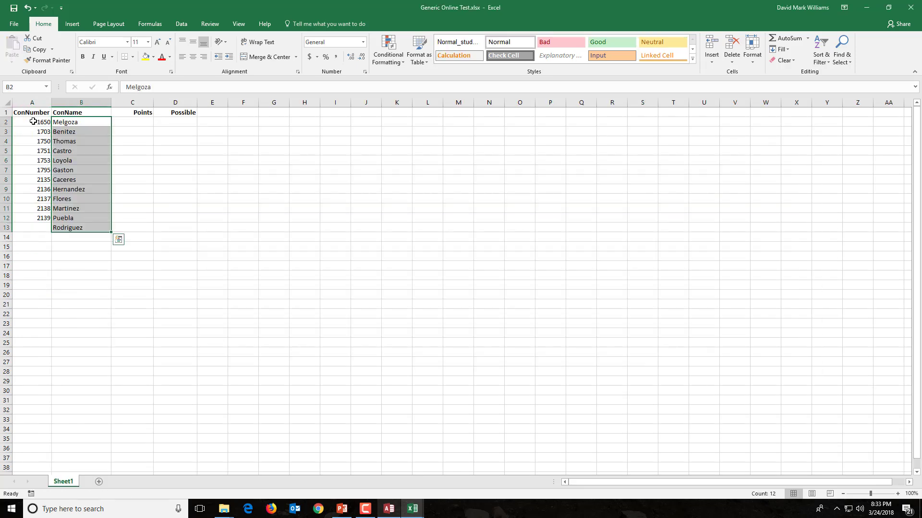
pyautogui.press('Right')
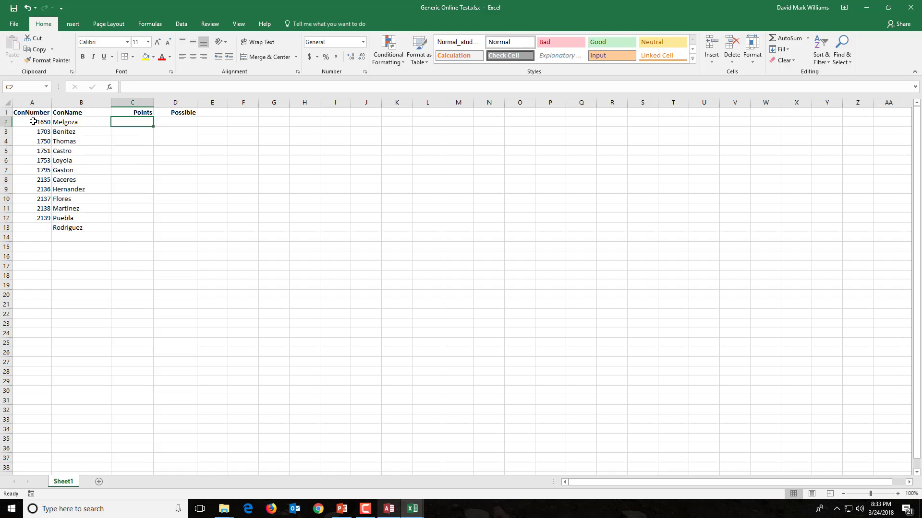
# Step: Switch to studentgradereport_BasicHealth.csv and copy the Course total scores in M4:M15
pyautogui.hotkey('alt', 'Tab')
pyautogui.press('Right')
pyautogui.press('Right')
pyautogui.press('Right')
pyautogui.press('Right')
pyautogui.press('Right')
pyautogui.press('Right')
pyautogui.press('Right')
pyautogui.press('Right')
pyautogui.press('Right')
pyautogui.press('Right')
pyautogui.press('Right')
pyautogui.press('Right')
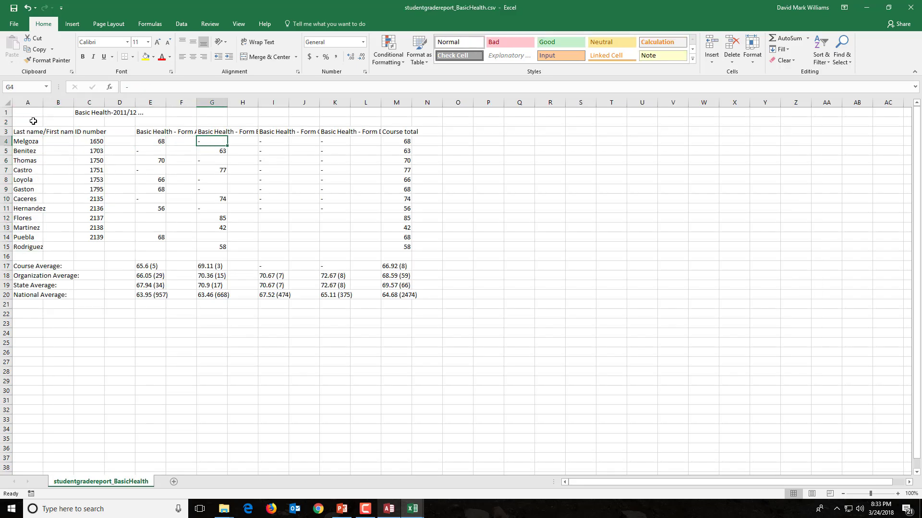
pyautogui.hotkey('shift', 'Down')
pyautogui.hotkey('shift', 'Down')
pyautogui.hotkey('shift', 'Down')
pyautogui.hotkey('shift', 'Down')
pyautogui.hotkey('shift', 'Down')
pyautogui.hotkey('shift', 'Down')
pyautogui.hotkey('shift', 'Down')
pyautogui.hotkey('shift', 'Down')
pyautogui.hotkey('shift', 'Down')
pyautogui.hotkey('shift', 'Down')
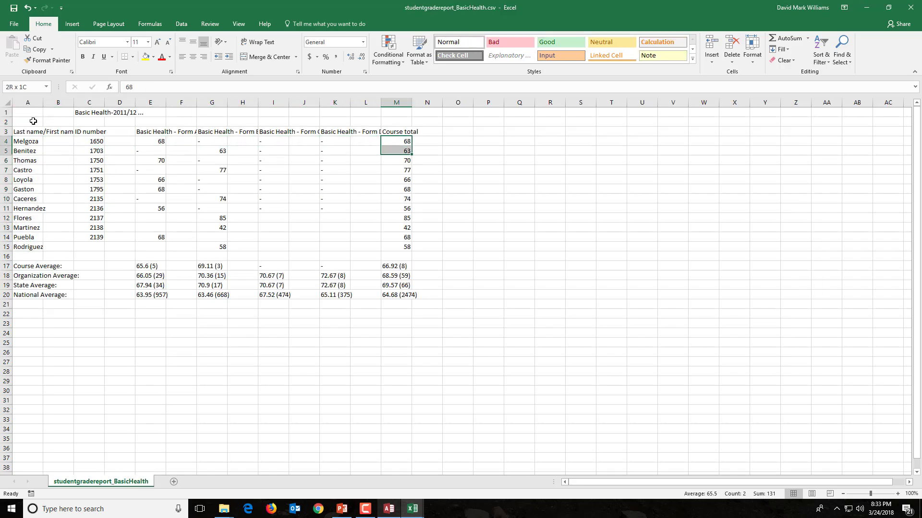
pyautogui.hotkey('shift', 'Down')
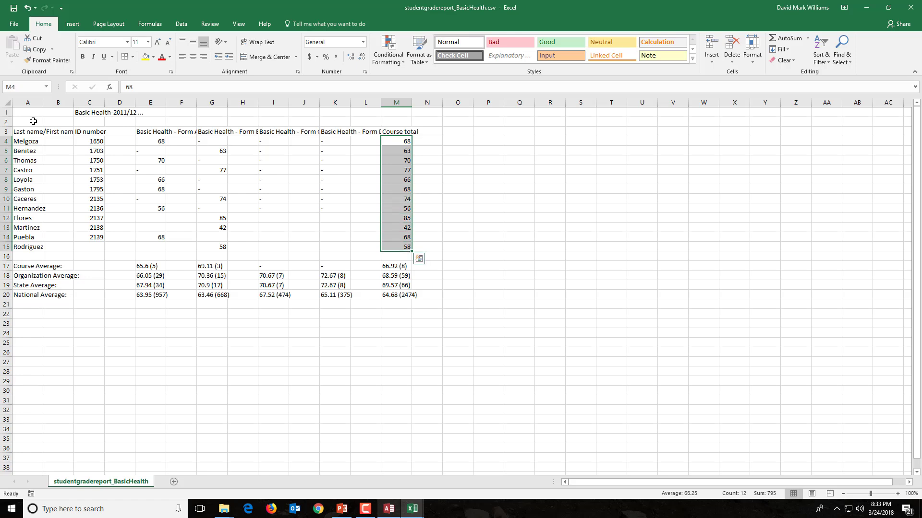
pyautogui.hotkey('ctrl', 'c')
# Step: Paste the copied Course total scores into the Points column of Generic Online Test.xlsx, starting at C2
pyautogui.hotkey('alt', 'Tab')
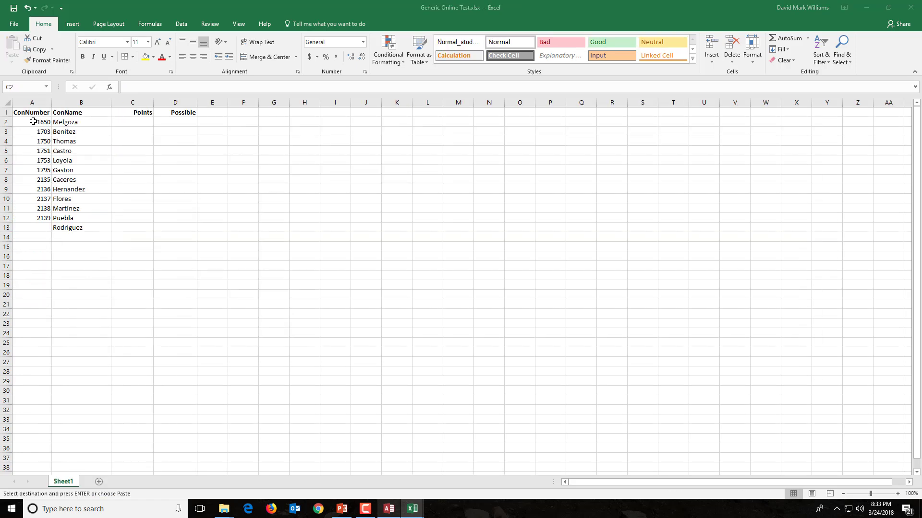
pyautogui.press('Right')
pyautogui.hotkey('ctrl', 'v')
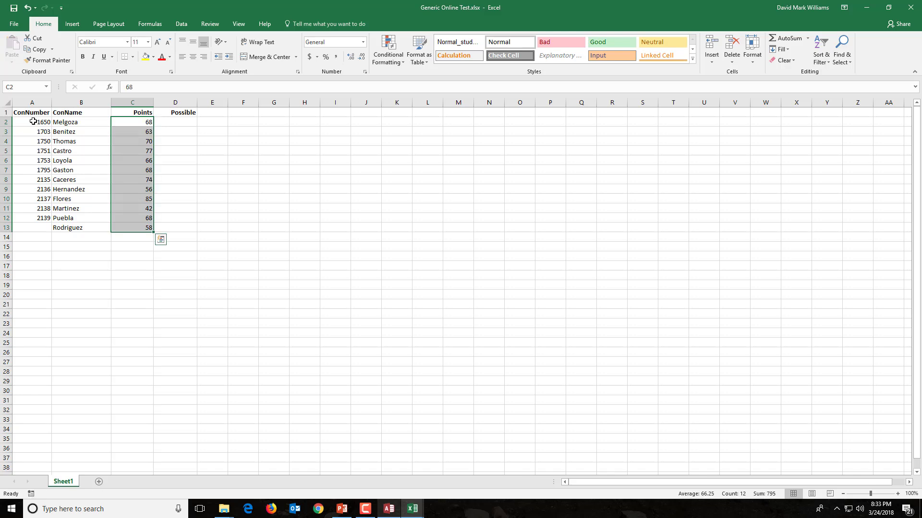
# Step: Enter 100 in D2 of the Possible column and copy it down through D13
pyautogui.press('Right')
pyautogui.write('10')
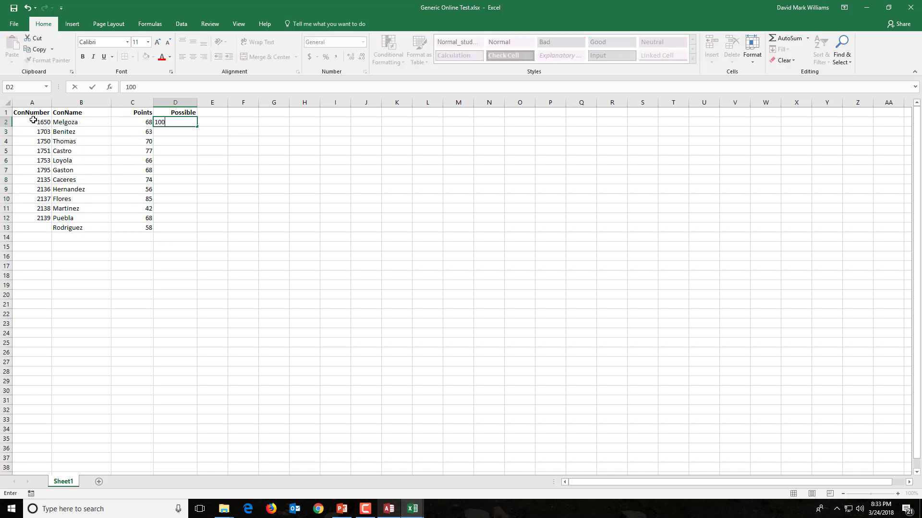
pyautogui.write('0')
pyautogui.press('Return')
pyautogui.press('Up')
pyautogui.hotkey('ctrl', 'c')
pyautogui.press('Down')
pyautogui.hotkey('shift', 'Down')
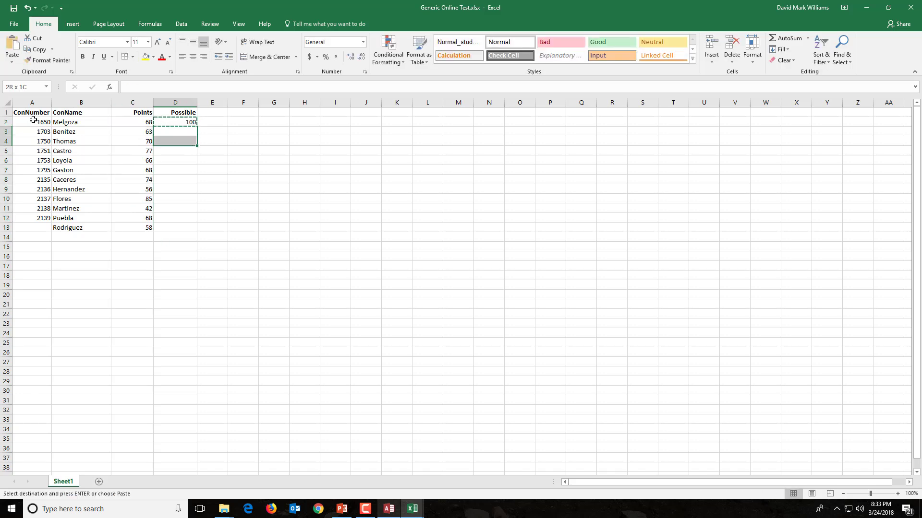
pyautogui.hotkey('shift', 'Down')
pyautogui.hotkey('shift', 'Down')
pyautogui.hotkey('shift', 'Down')
pyautogui.hotkey('shift', 'Down')
pyautogui.hotkey('shift', 'Down')
pyautogui.hotkey('shift', 'Down')
pyautogui.hotkey('shift', 'Down')
pyautogui.hotkey('shift', 'Down')
pyautogui.hotkey('shift', 'Down')
pyautogui.press('Return')
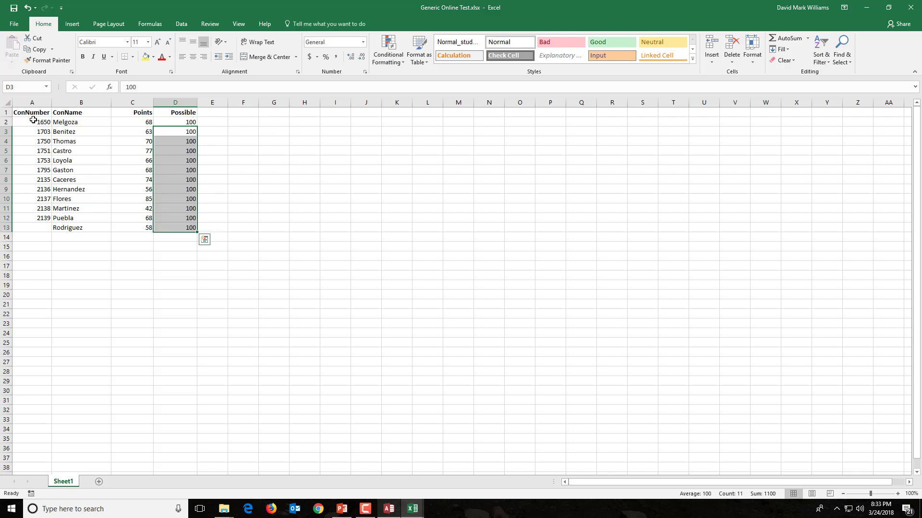
# Step: Compare the filled-in rows with studentgradereport_BasicHealth.csv and examine the ConNumber, ConName and Points cells of row 13
pyautogui.press('Left')
pyautogui.press('Left')
pyautogui.press('Left')
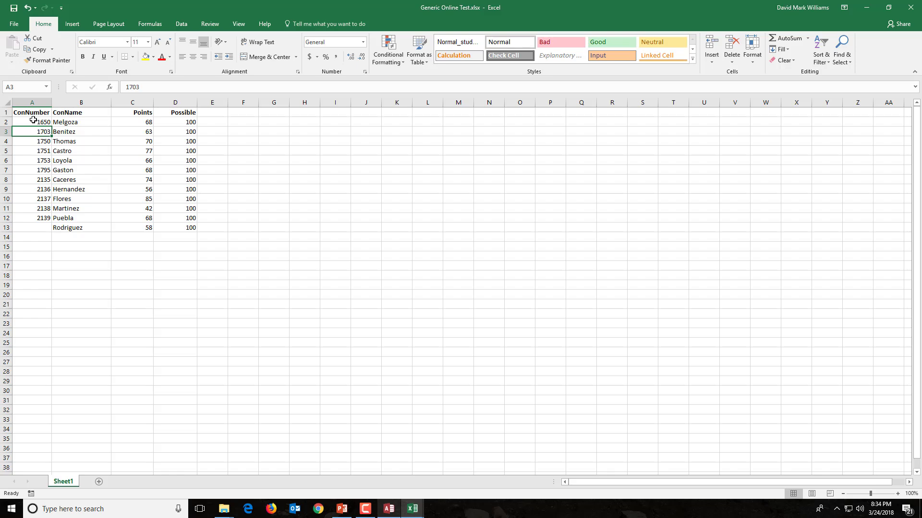
pyautogui.hotkey('alt', 'Tab')
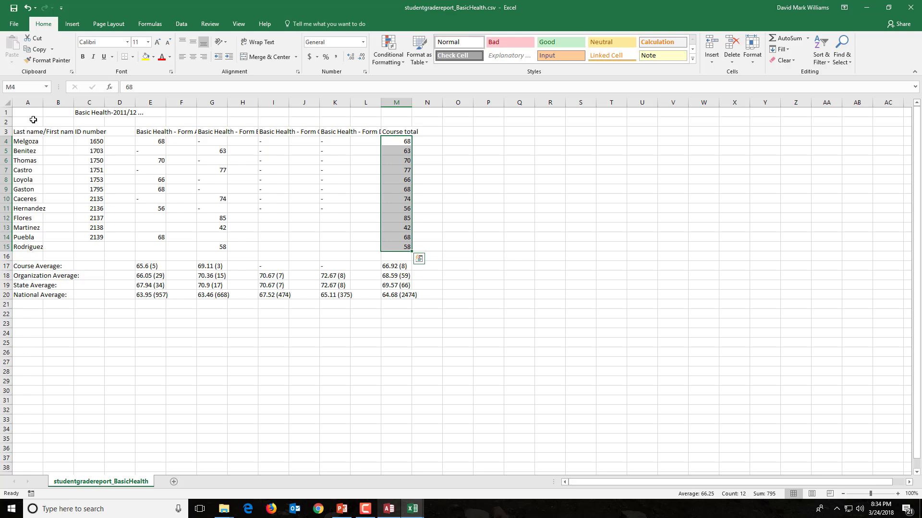
pyautogui.hotkey('alt', 'Tab')
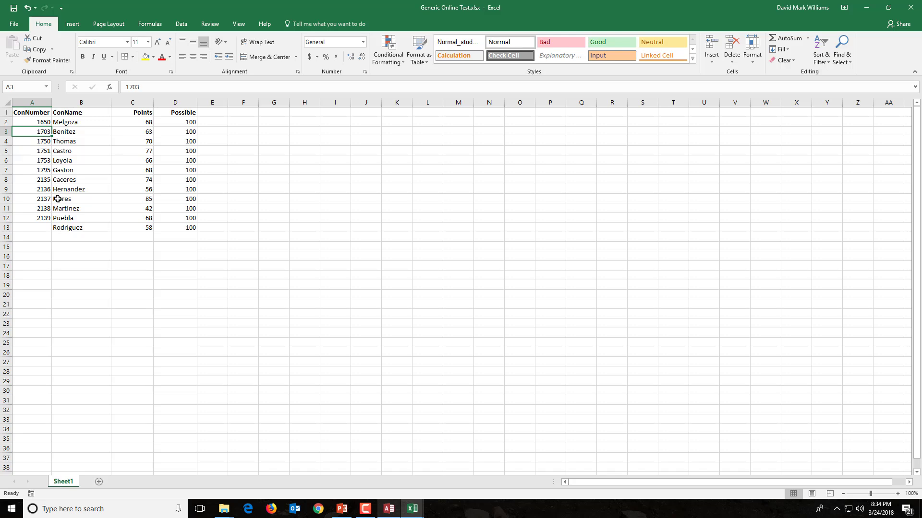
pyautogui.click(61, 218)
pyautogui.click(66, 229)
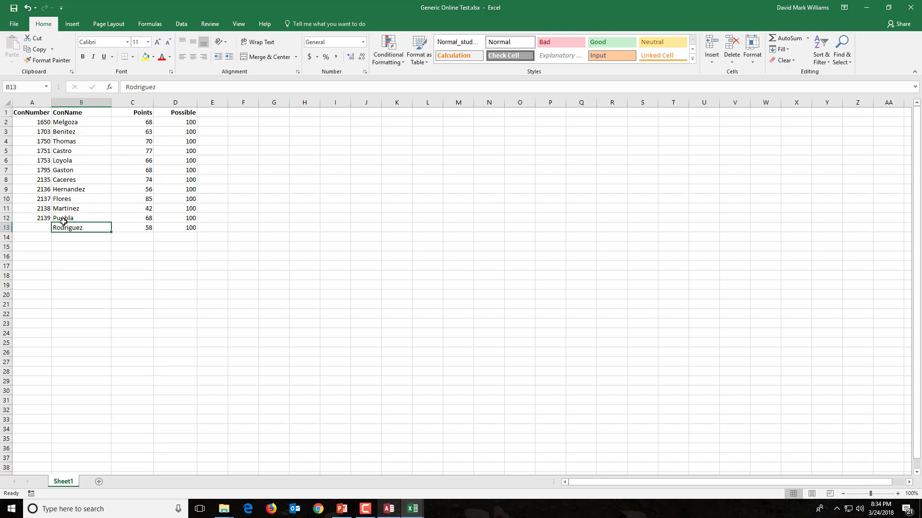
pyautogui.click(44, 225)
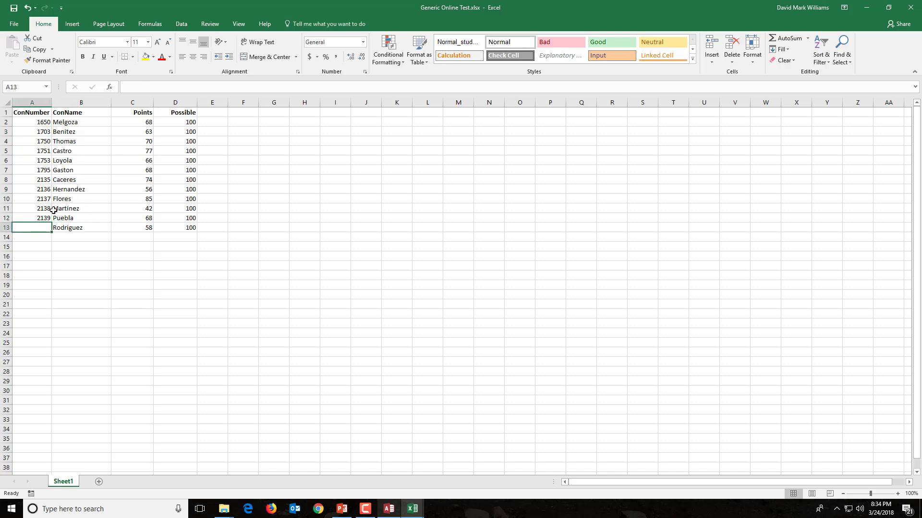
pyautogui.click(152, 228)
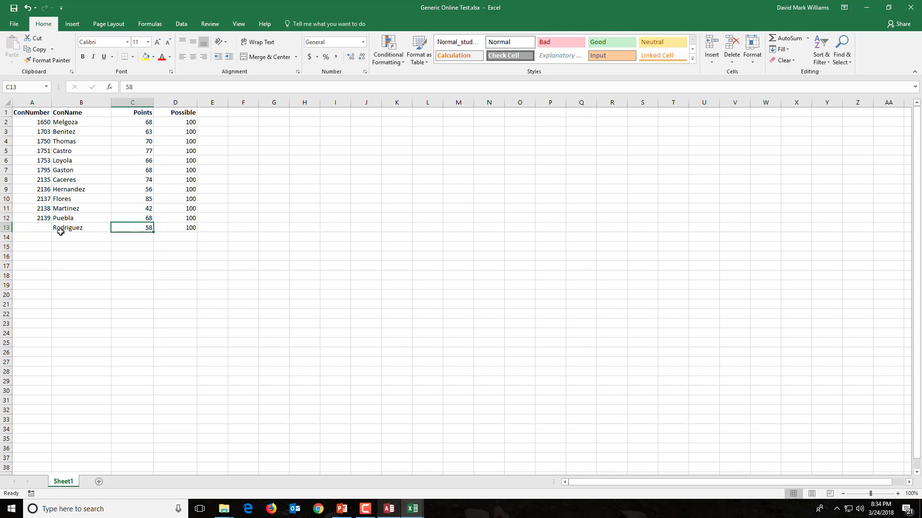
# Step: Try out a contestant number in the blank ConNumber cell A13, and clear the cell again
pyautogui.click(45, 226)
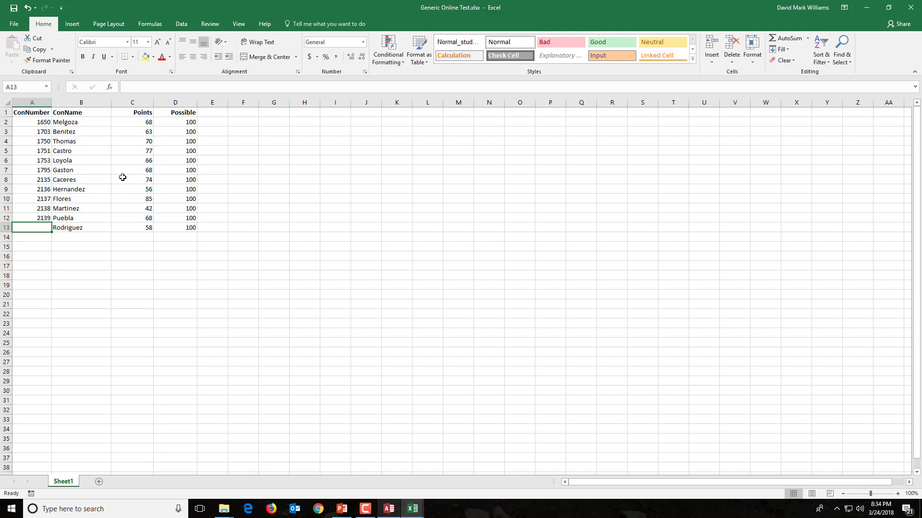
pyautogui.write('21')
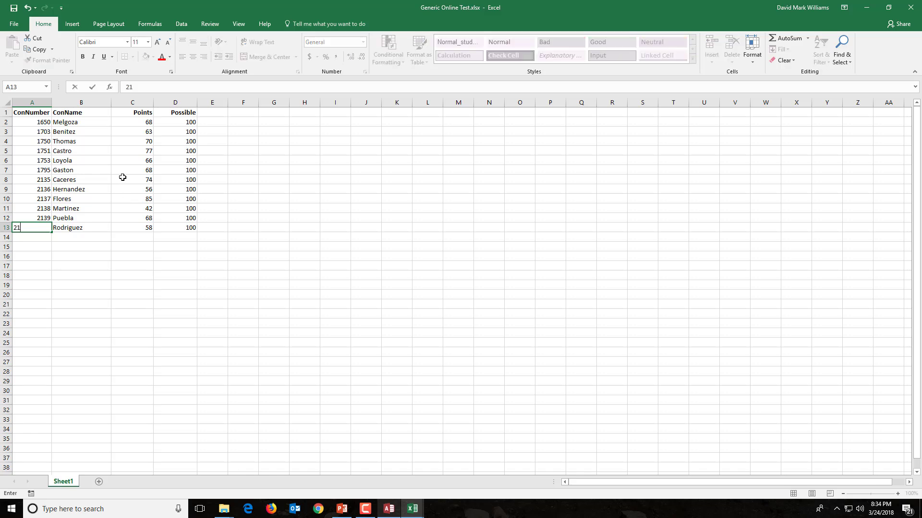
pyautogui.write('77')
pyautogui.press('Return')
pyautogui.press('Up')
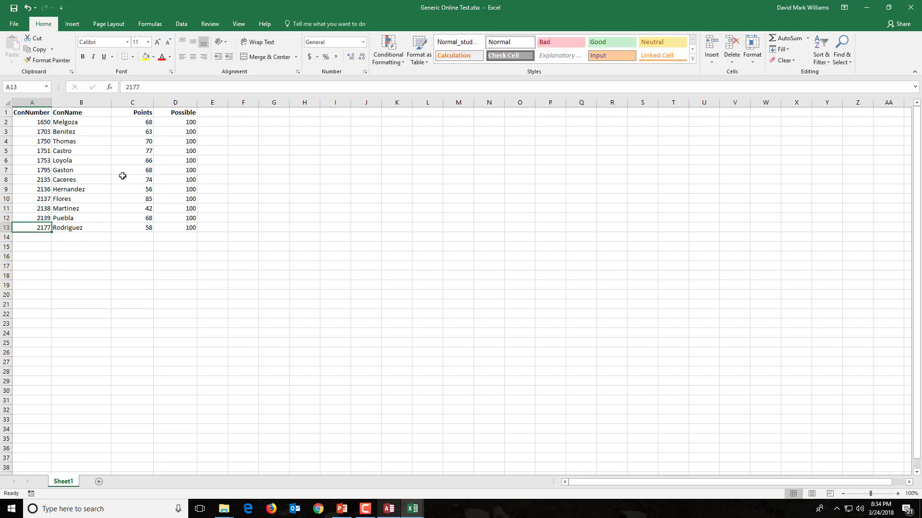
pyautogui.press('Delete')
# Step: Save the workbook under the new name "Basic Health Online Results" on USB Drive (J:) as an Excel Workbook
pyautogui.click(16, 24)
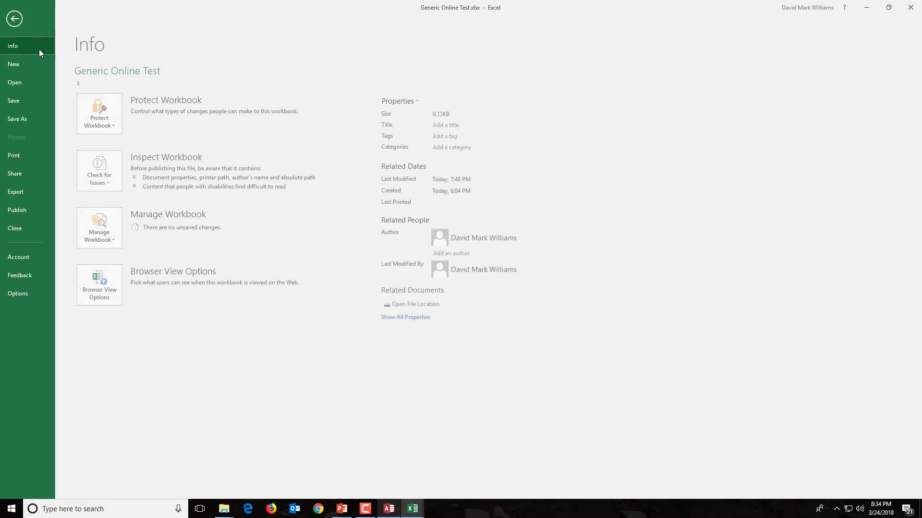
pyautogui.click(32, 115)
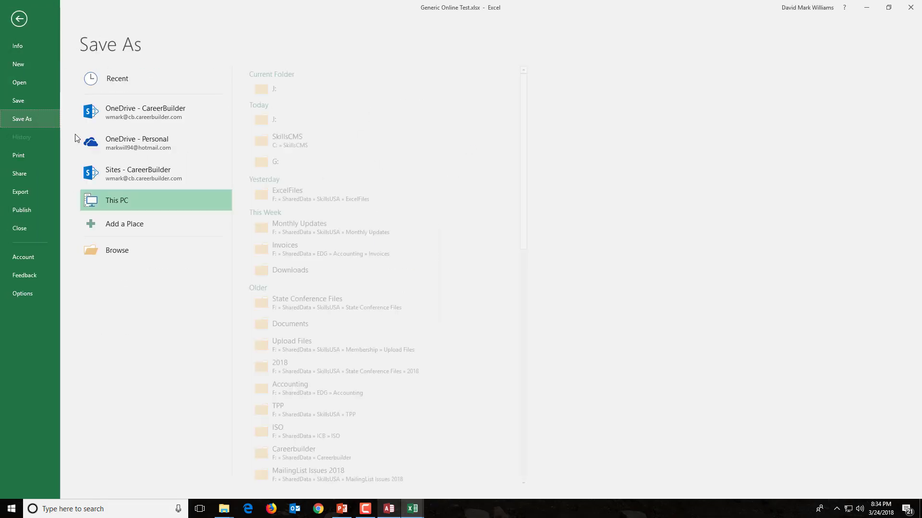
pyautogui.click(114, 252)
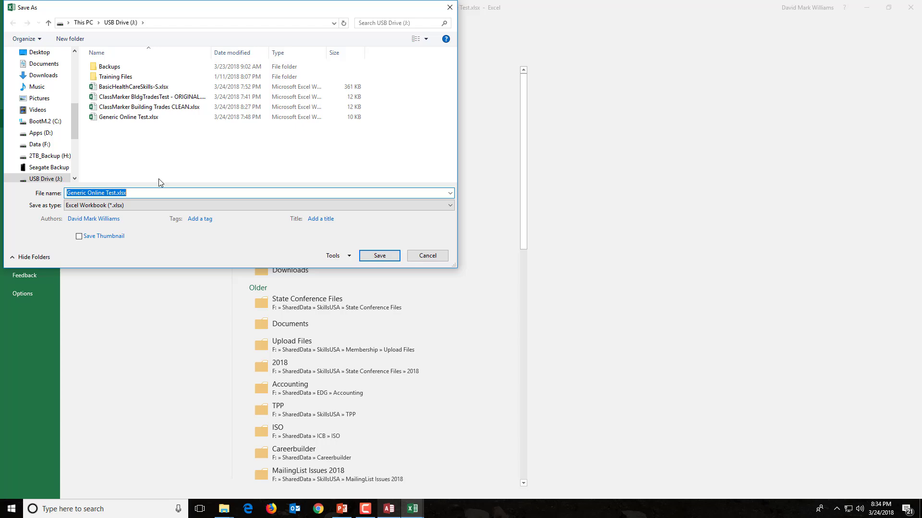
pyautogui.hotkey('alt', 'Tab')
pyautogui.hotkey('alt', 'Tab')
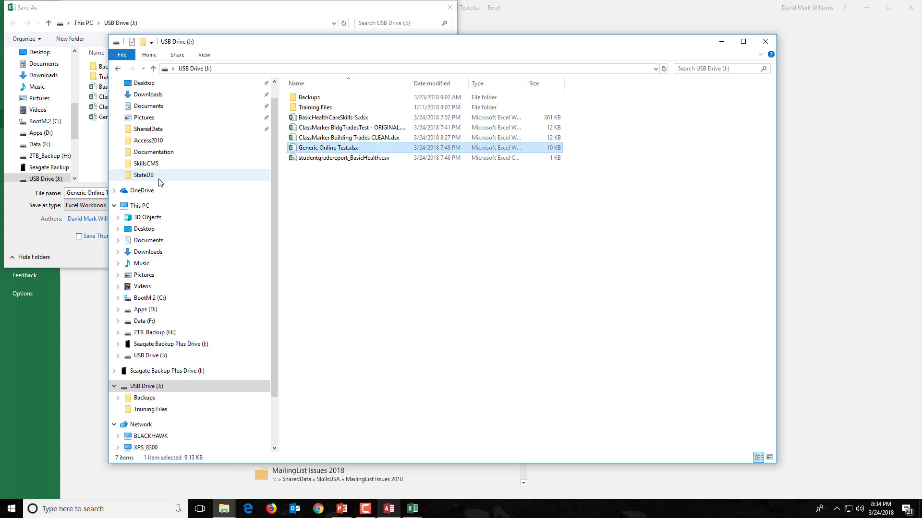
pyautogui.hotkey('alt', 'Tab')
pyautogui.write('B')
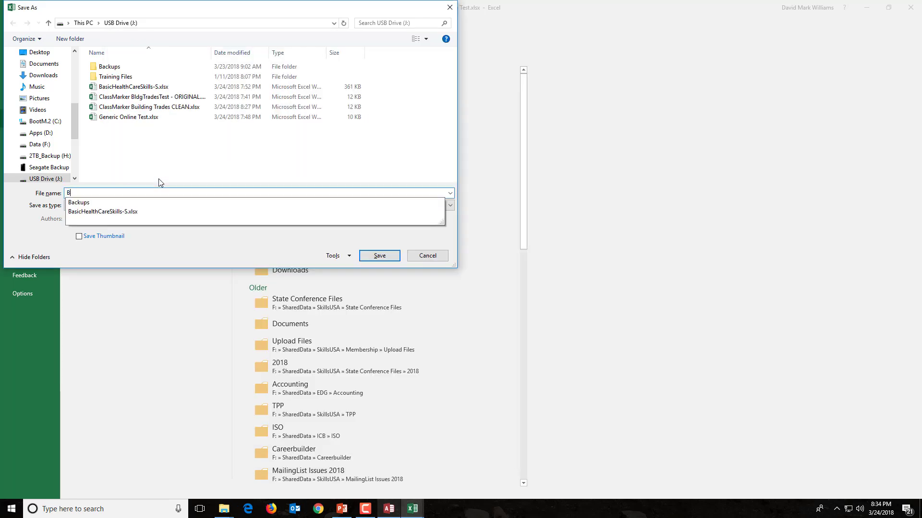
pyautogui.write('asic Health')
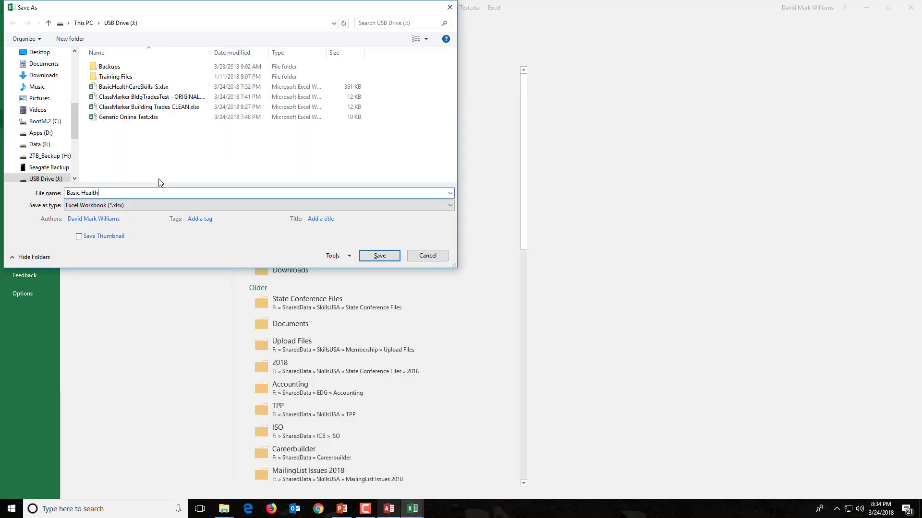
pyautogui.write(' Online Result')
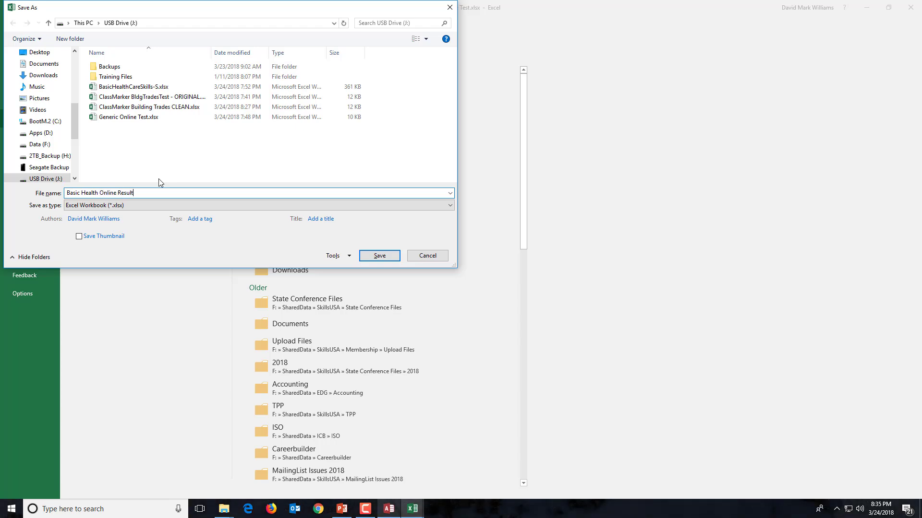
pyautogui.write('s')
pyautogui.press('Return')
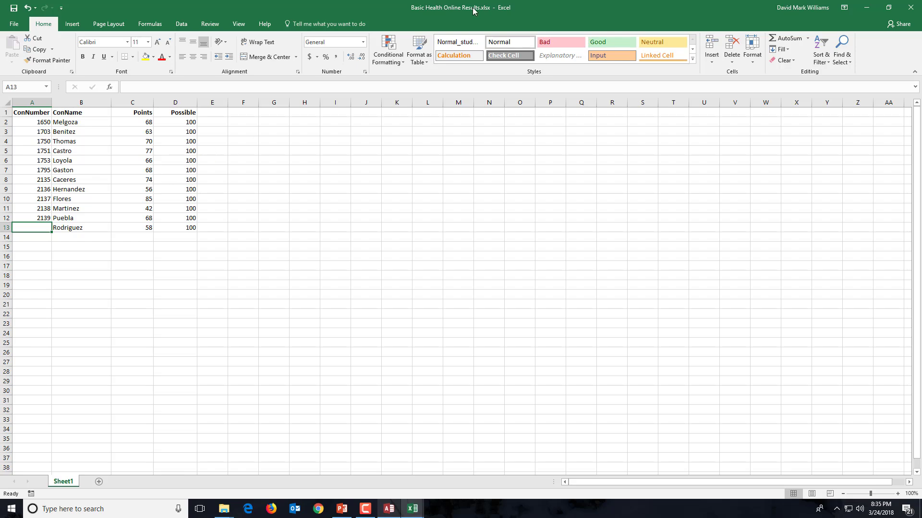
# Step: Close Basic Health Online Results.xlsx and studentgradereport_BasicHealth.csv, and switch to the SkillsUSA Conference Management System
pyautogui.click(914, 12)
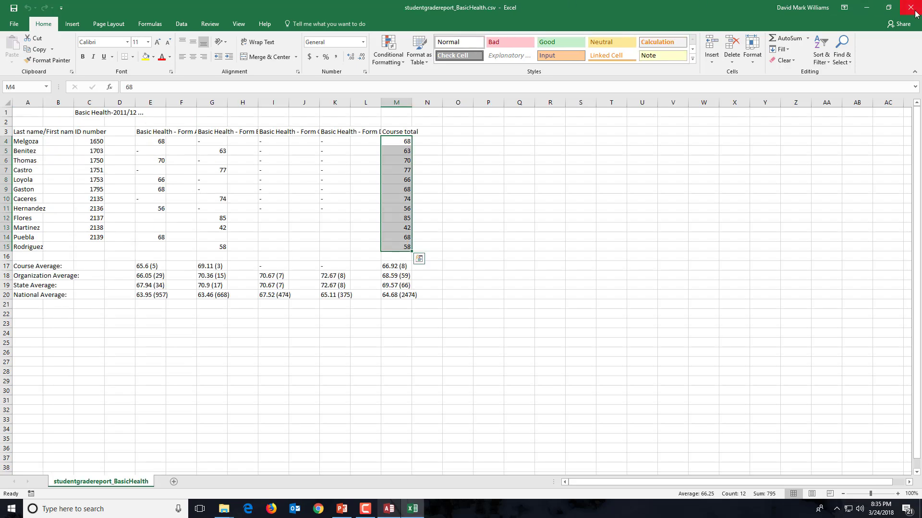
pyautogui.click(914, 12)
pyautogui.click(388, 508)
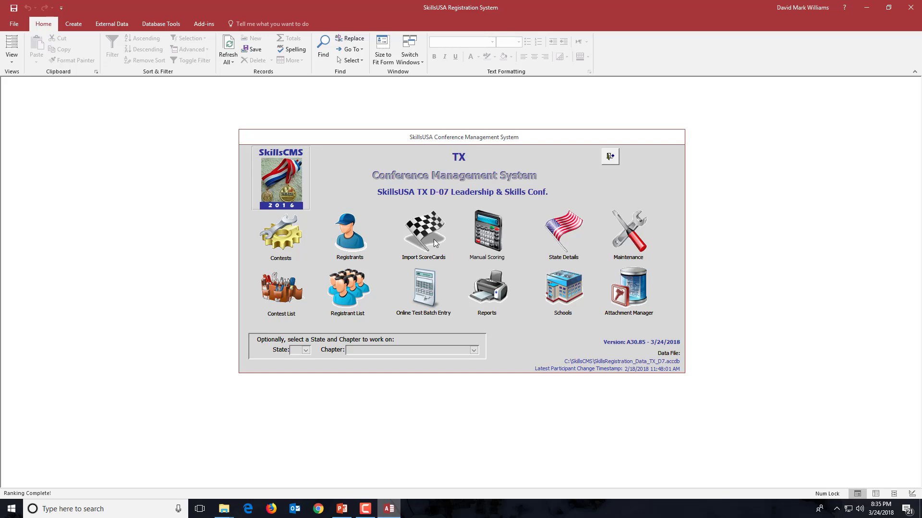
# Step: Find the Basic Health Care Skills contest in Contests, examine its scoring rules including the Online Test entry, and close the form
pyautogui.click(293, 245)
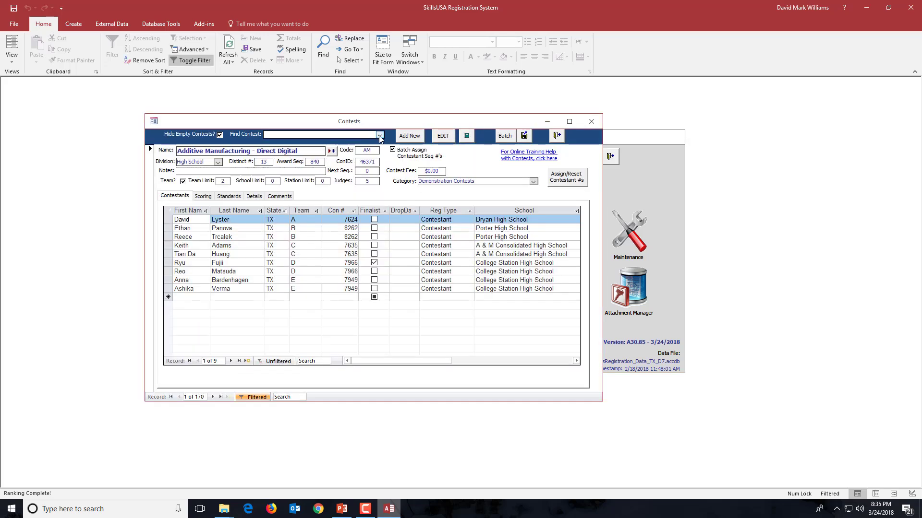
pyautogui.click(379, 136)
pyautogui.scroll(-7, 361, 166)
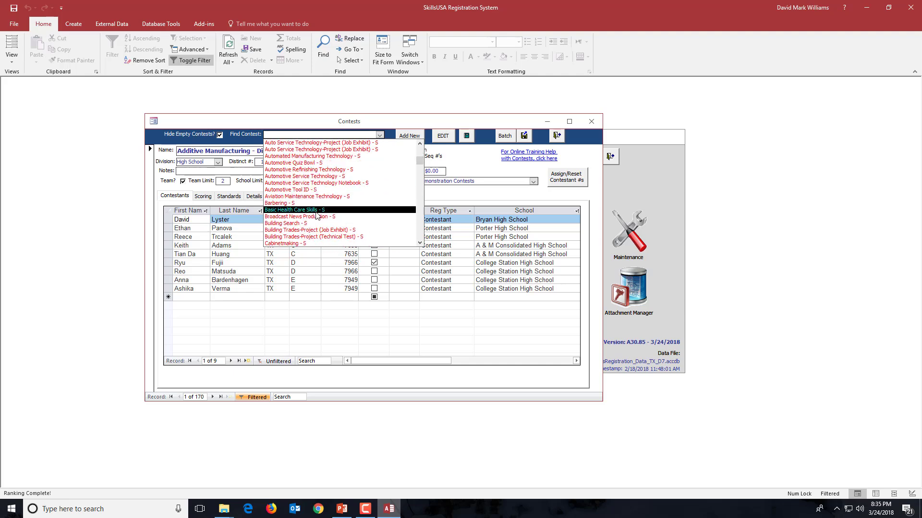
pyautogui.click(293, 210)
pyautogui.click(204, 197)
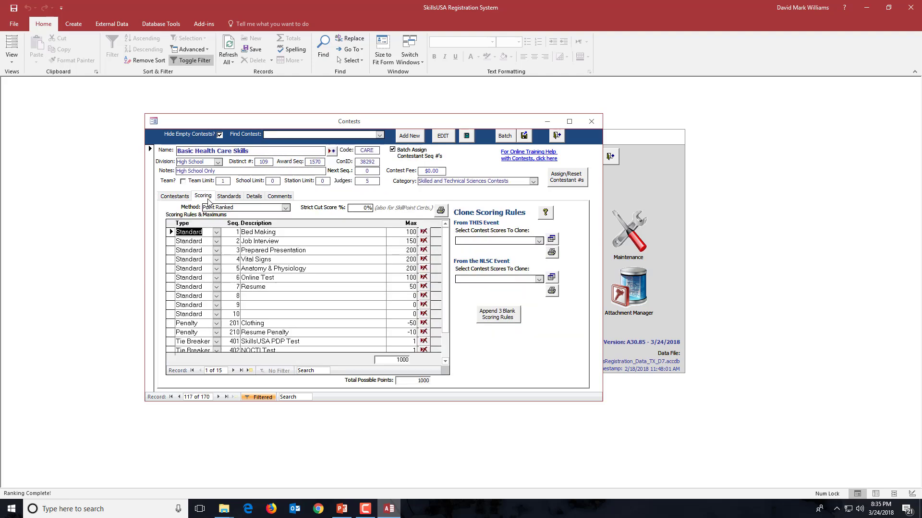
pyautogui.click(269, 278)
pyautogui.tripleClick(269, 278)
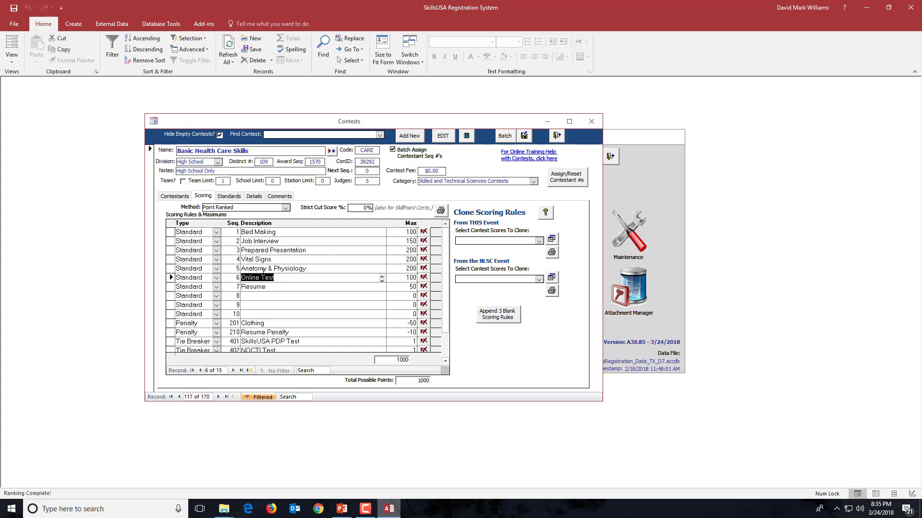
pyautogui.press('Down')
pyautogui.moveTo(273, 279); pyautogui.dragTo(244, 278)
pyautogui.click(269, 241)
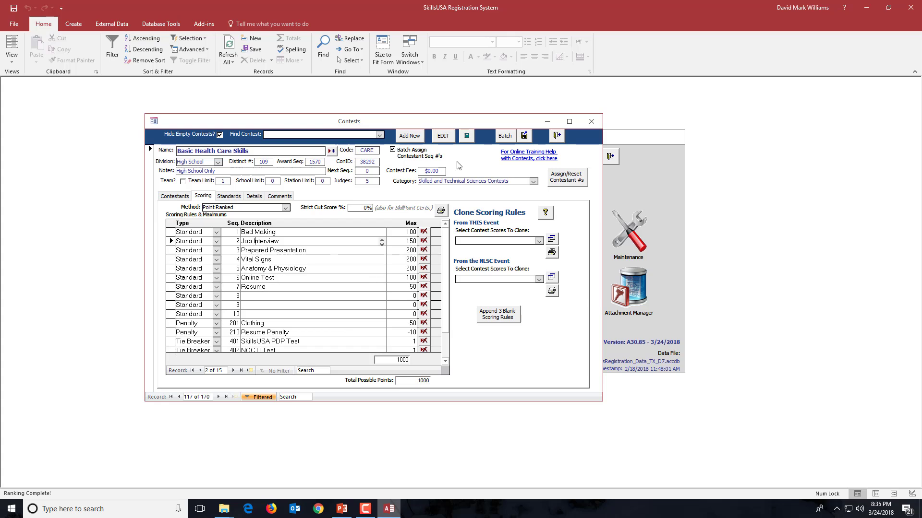
pyautogui.click(556, 137)
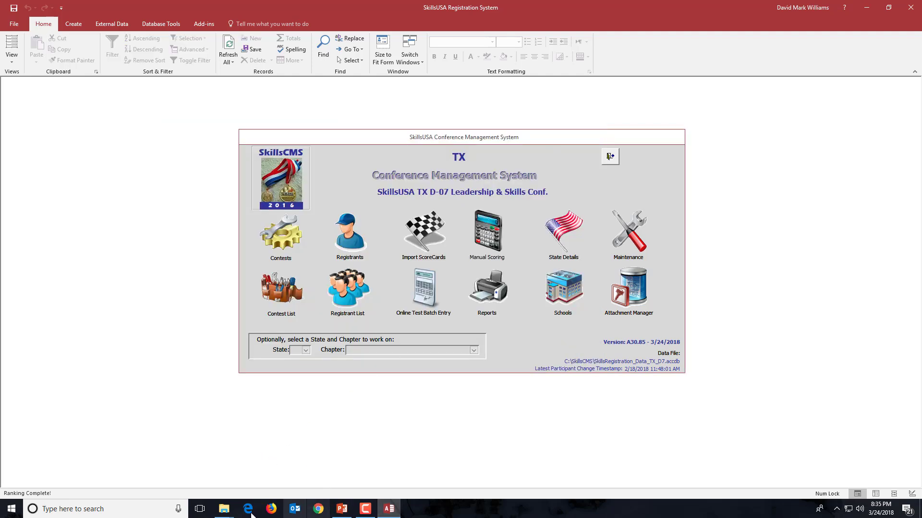
# Step: Switch to File Explorer and open BasicHealthCareSkills-S.xlsx from USB Drive (J:)
pyautogui.click(223, 509)
pyautogui.click(212, 456)
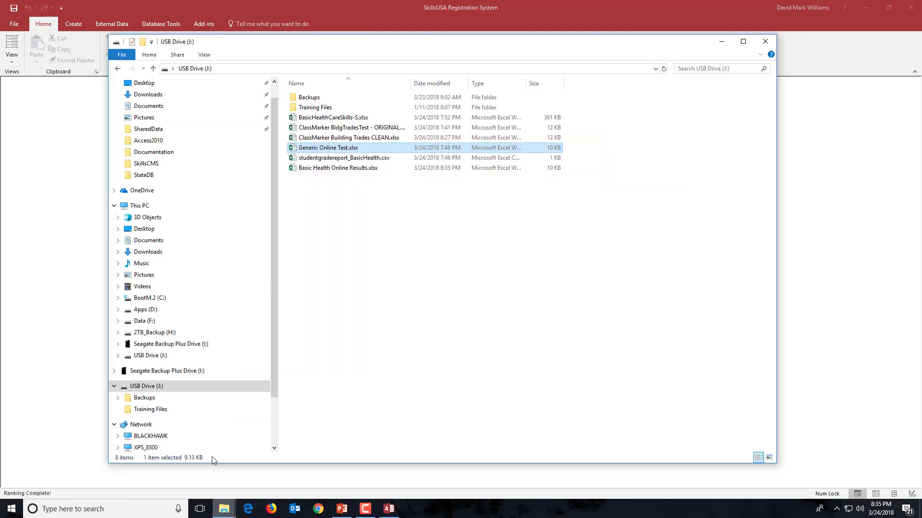
pyautogui.click(323, 257)
pyautogui.click(321, 119)
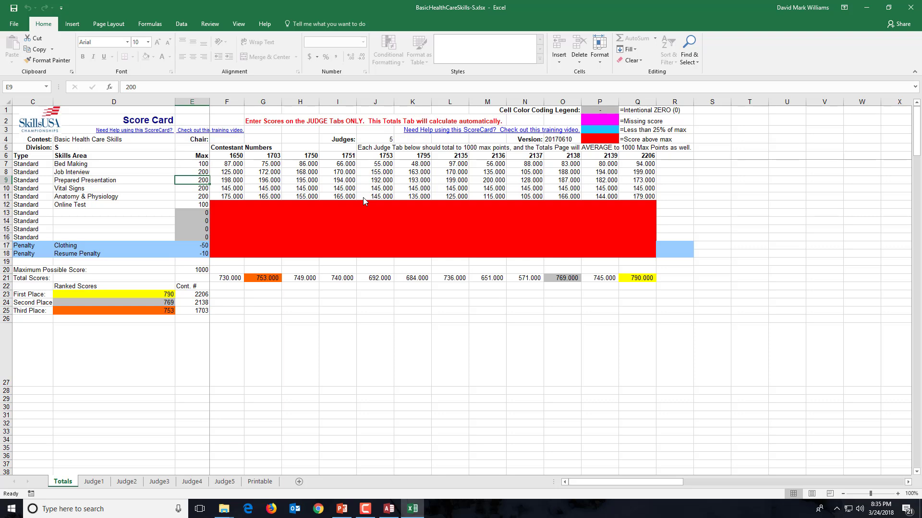
# Step: Examine the Online Test row of the score card's Totals sheet across the contestant columns
pyautogui.press('Left')
pyautogui.press('Left')
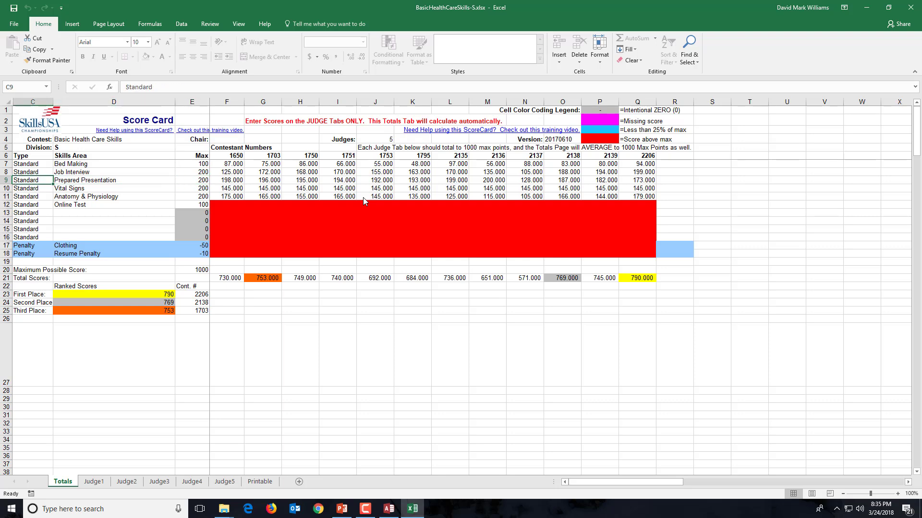
pyautogui.press('Down')
pyautogui.press('Right')
pyautogui.press('Down')
pyautogui.press('Right')
pyautogui.press('Down')
pyautogui.press('Right')
pyautogui.press('Right')
pyautogui.press('Right')
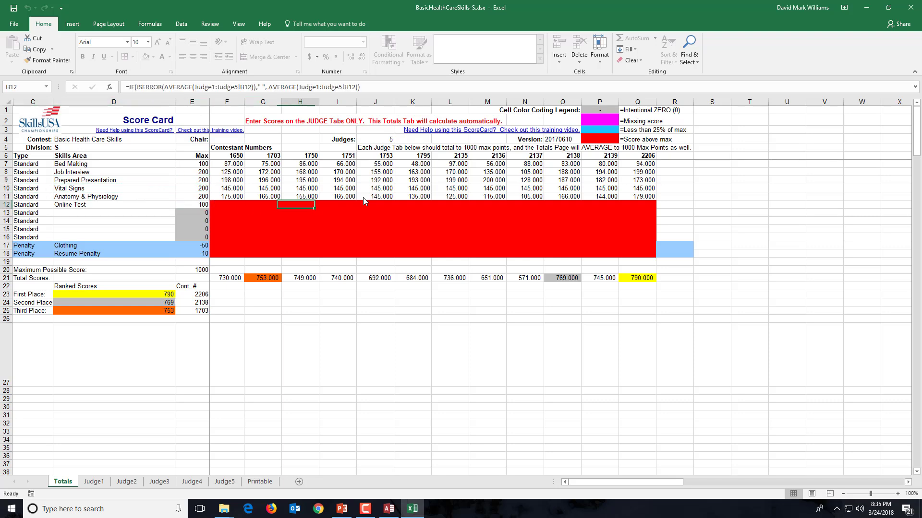
pyautogui.press('Right')
pyautogui.press('Right')
pyautogui.press('Right')
pyautogui.press('Right')
pyautogui.press('Right')
pyautogui.press('Right')
pyautogui.press('Right')
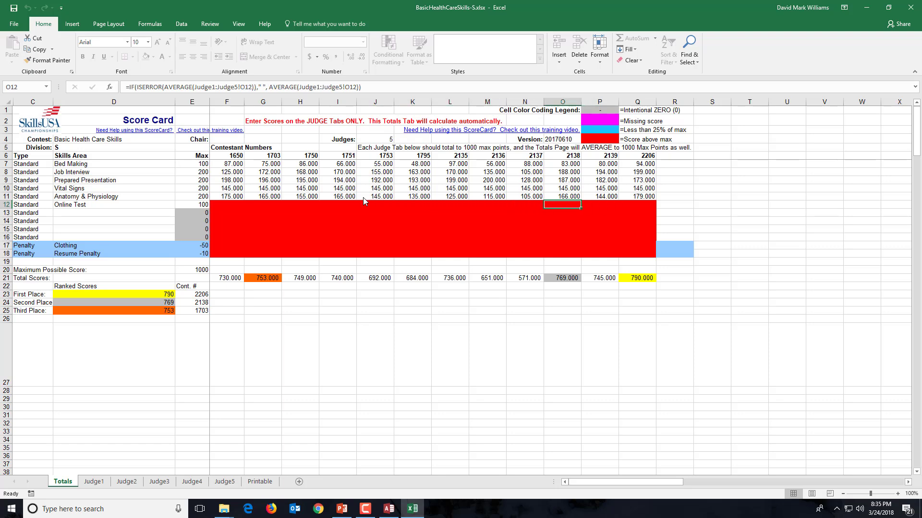
pyautogui.press('Left')
pyautogui.press('Left')
pyautogui.press('Left')
pyautogui.press('Left')
pyautogui.press('Left')
pyautogui.press('Left')
pyautogui.press('Left')
pyautogui.press('Left')
pyautogui.press('Left')
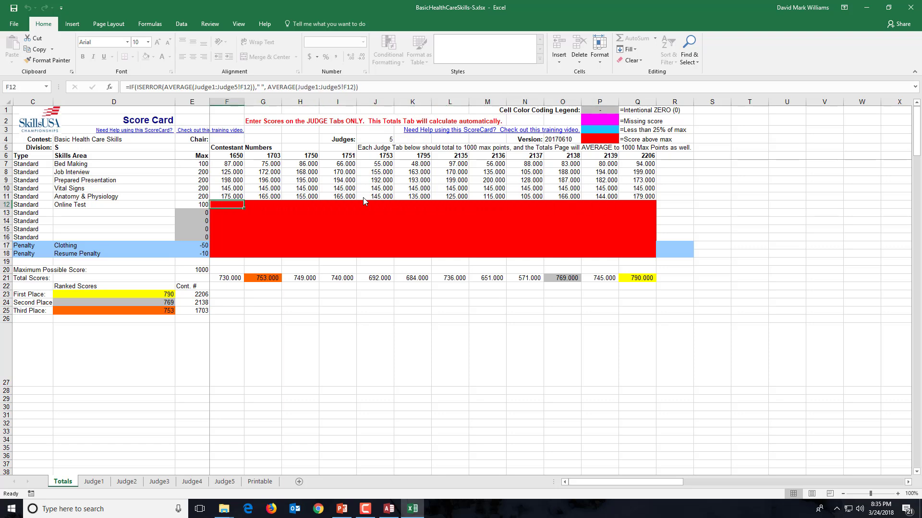
pyautogui.press('Left')
pyautogui.press('Left')
pyautogui.press('Left')
# Step: Review the Bed Making and Job Interview scores across the contestants, and check the Online Test maximum in E12
pyautogui.press('Up')
pyautogui.press('Up')
pyautogui.press('Up')
pyautogui.press('Up')
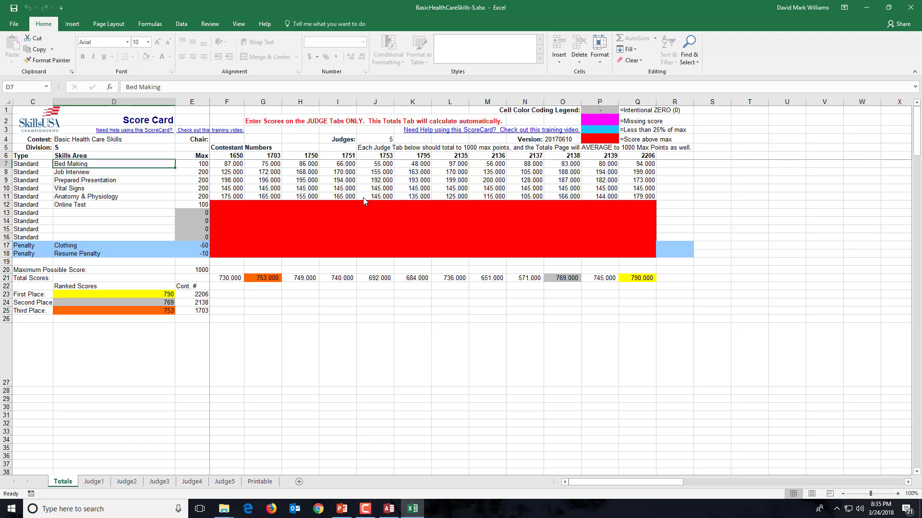
pyautogui.press('Right')
pyautogui.press('Right')
pyautogui.press('Right')
pyautogui.press('Right')
pyautogui.press('Right')
pyautogui.press('Right')
pyautogui.press('Right')
pyautogui.press('Right')
pyautogui.press('Right')
pyautogui.press('Right')
pyautogui.press('Right')
pyautogui.press('Right')
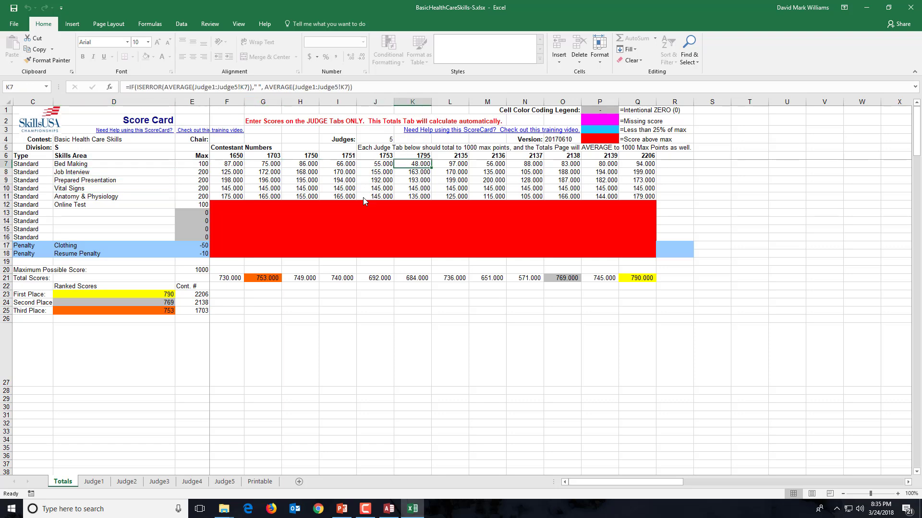
pyautogui.press('Down')
pyautogui.press('Left')
pyautogui.press('Left')
pyautogui.press('Left')
pyautogui.press('Left')
pyautogui.press('Left')
pyautogui.press('Left')
pyautogui.press('Left')
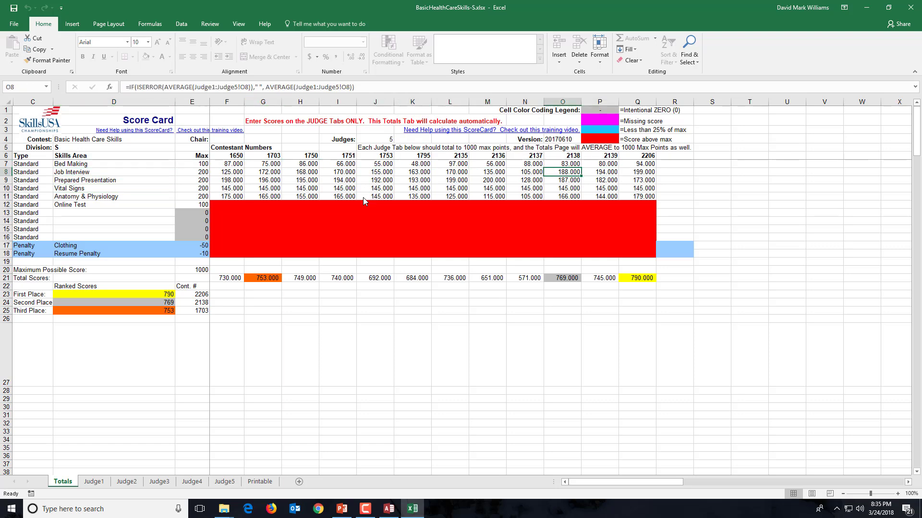
pyautogui.press('Left')
pyautogui.press('Left')
pyautogui.press('Left')
pyautogui.press('Left')
pyautogui.press('Left')
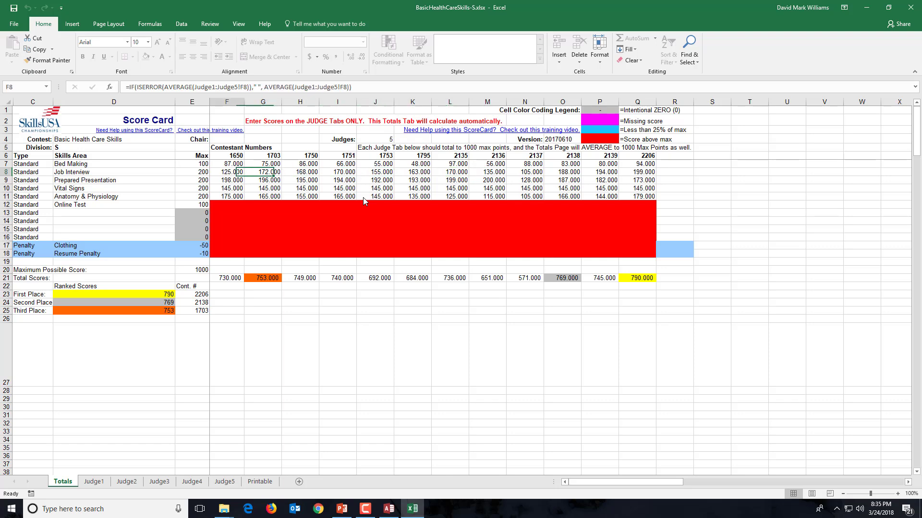
pyautogui.press('Down')
pyautogui.press('Down')
pyautogui.press('Down')
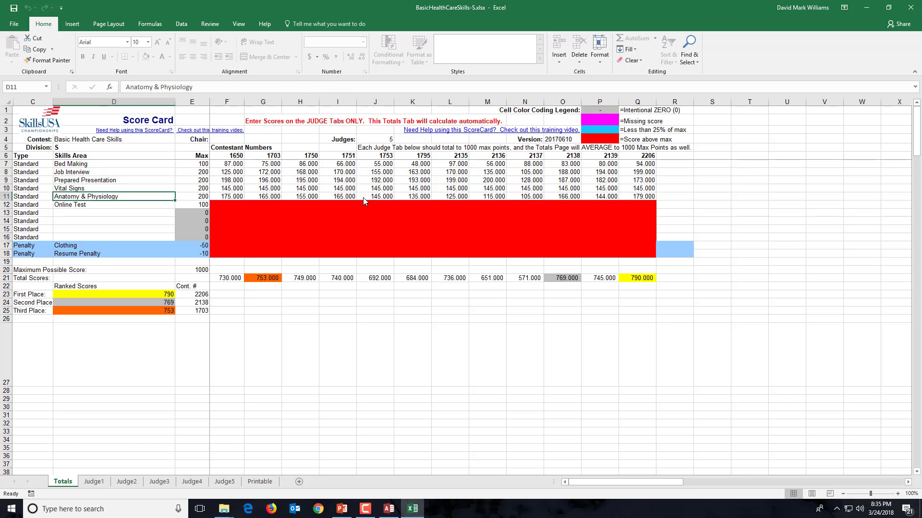
pyautogui.press('Down')
pyautogui.press('Right')
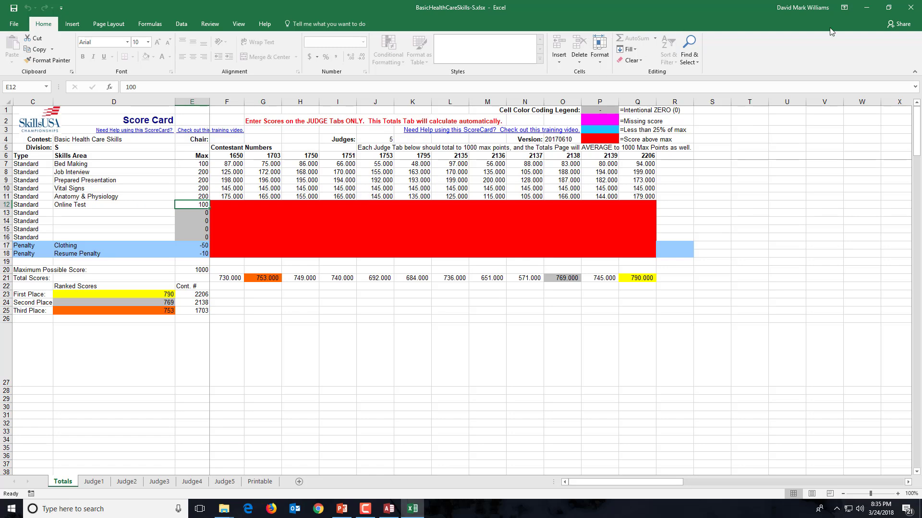
# Step: Close BasicHealthCareSkills-S.xlsx, locate Basic Health Online Results.xlsx on the USB drive, and return to the SkillsUSA Conference Management System
pyautogui.click(911, 8)
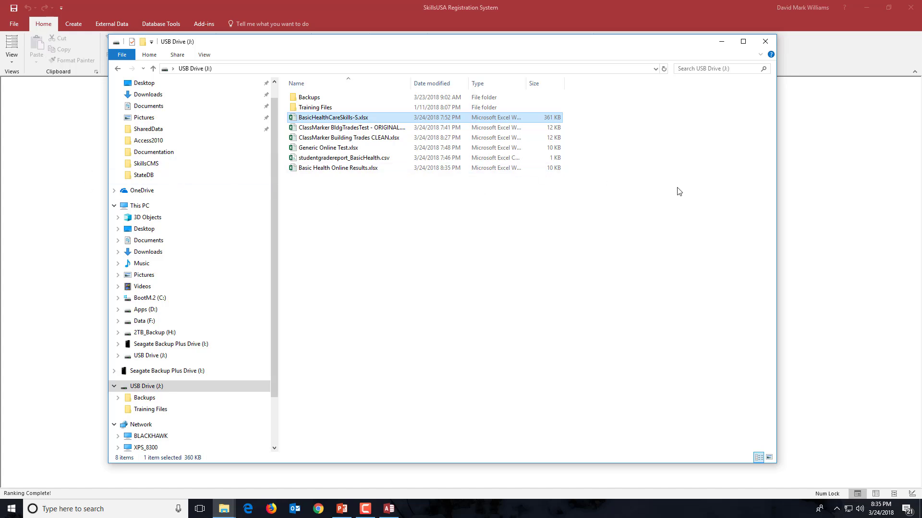
pyautogui.click(361, 169)
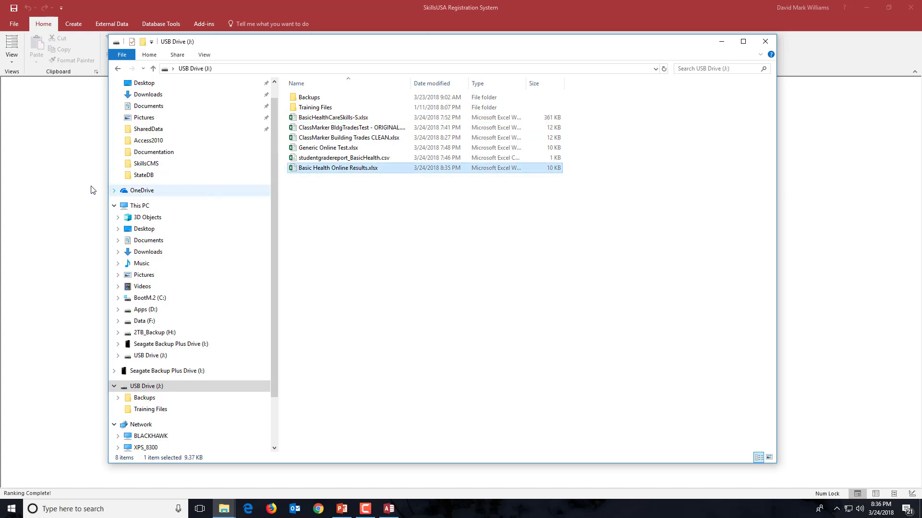
pyautogui.click(72, 183)
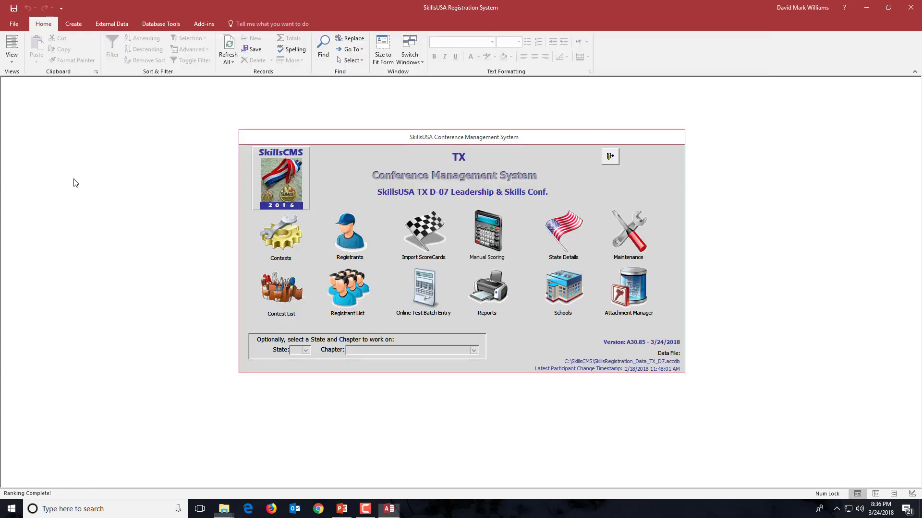
# Step: In Online Test Batch Entry, import the generic scores from Basic Health Online Results.xlsx for the Basic Health Care Skills contest, and close the form
pyautogui.click(428, 294)
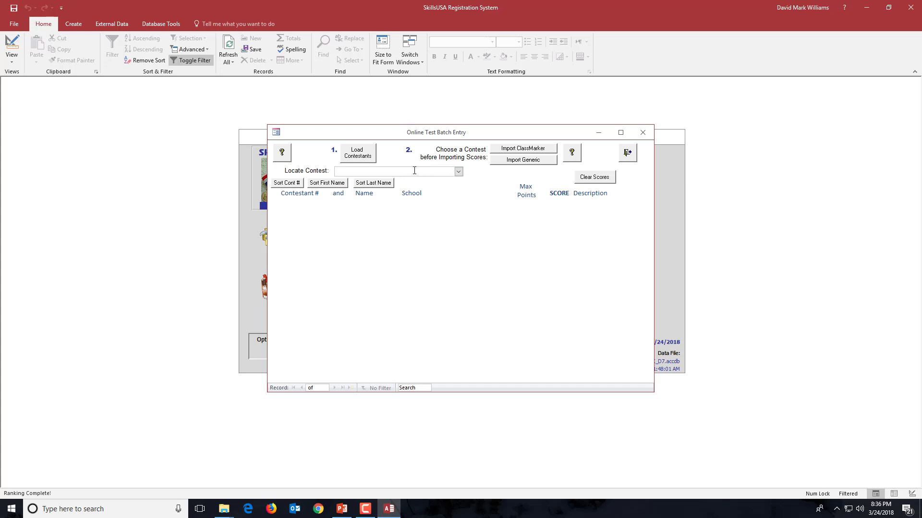
pyautogui.click(459, 172)
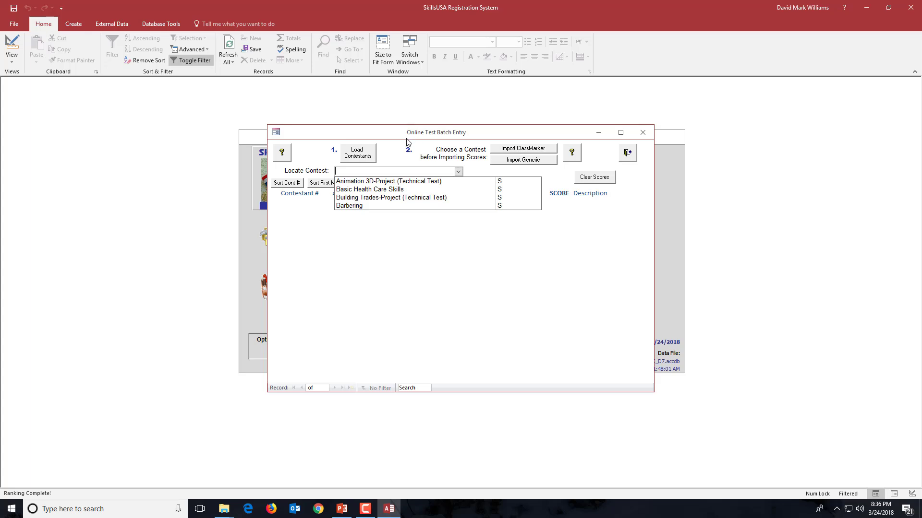
pyautogui.click(364, 190)
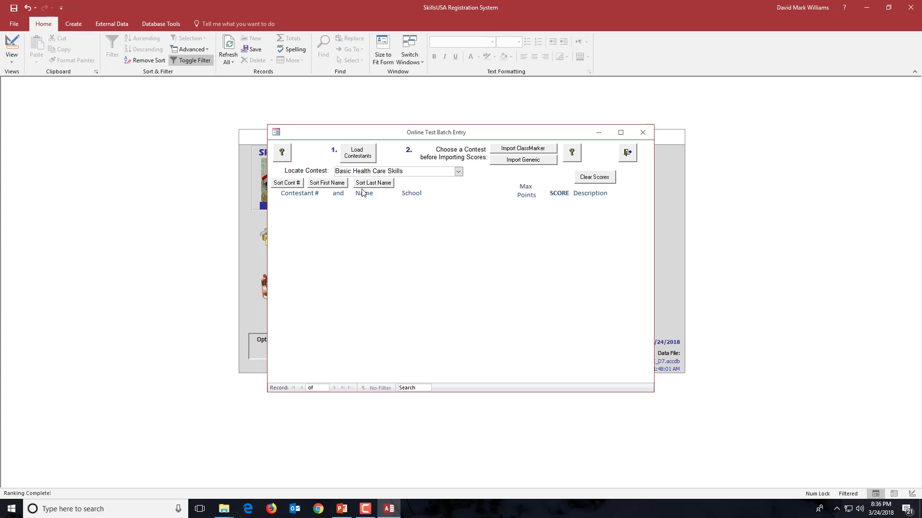
pyautogui.click(517, 161)
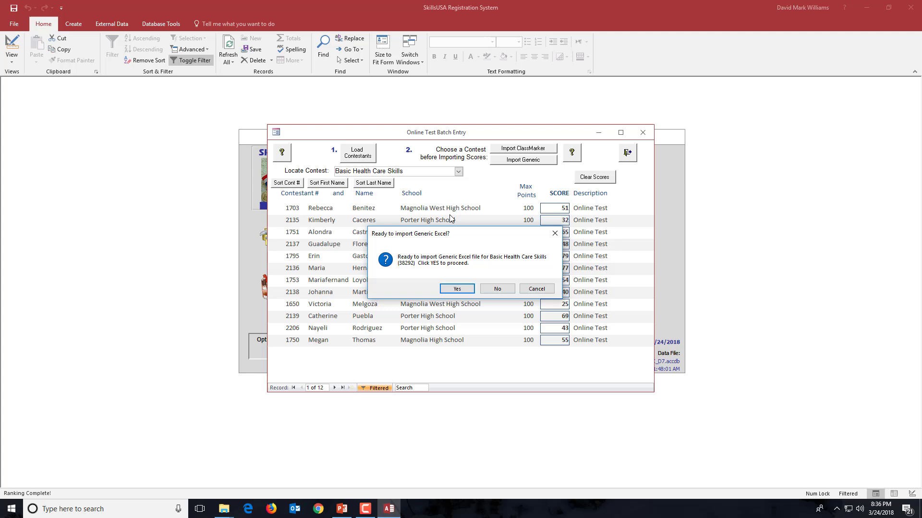
pyautogui.click(458, 289)
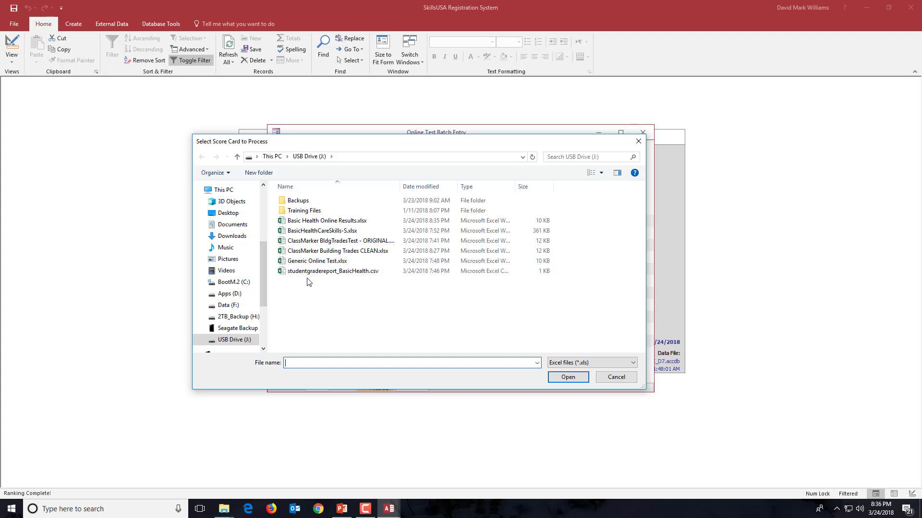
pyautogui.click(310, 222)
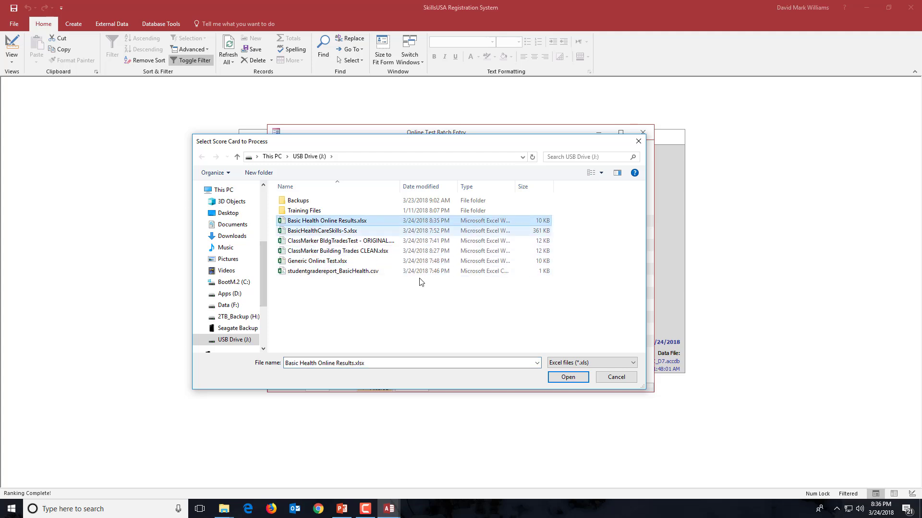
pyautogui.click(560, 376)
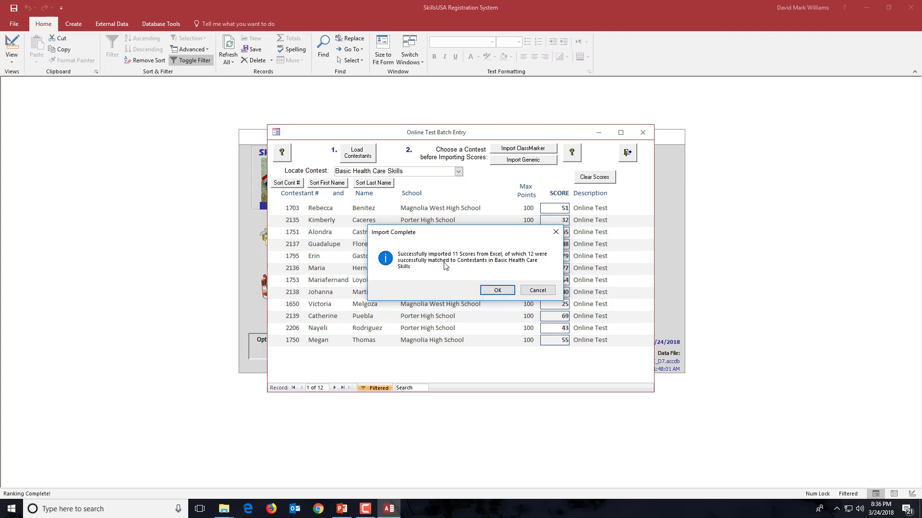
pyautogui.click(492, 289)
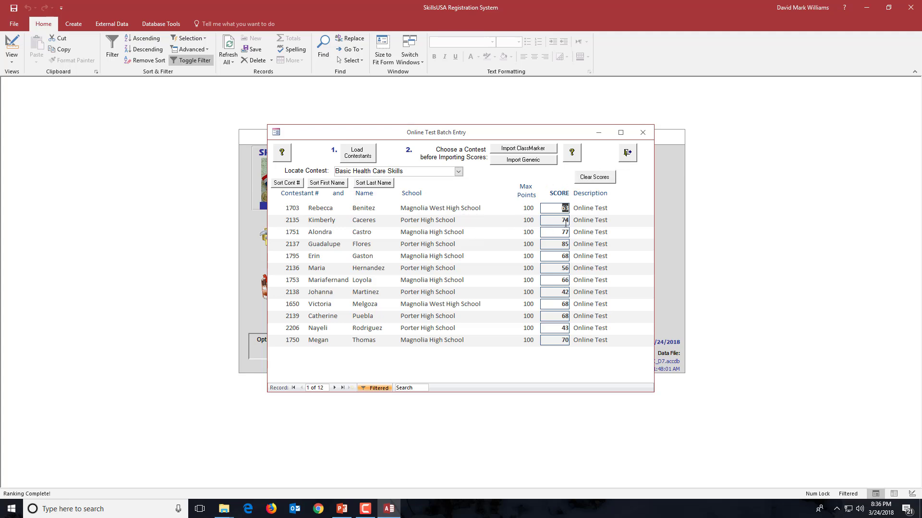
pyautogui.click(626, 154)
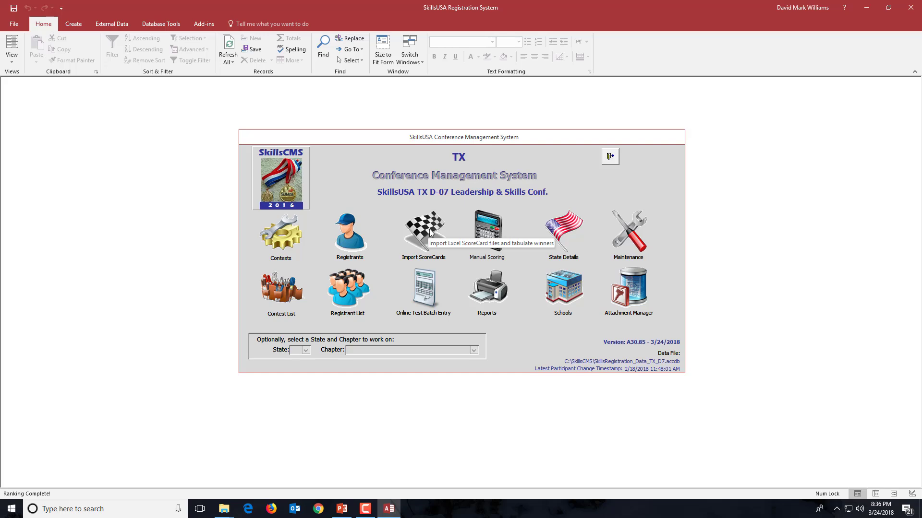
# Step: Import the score card BasicHealthCareSkills-S.xlsx from USB Drive (J:) into Contestant Scores
pyautogui.click(430, 233)
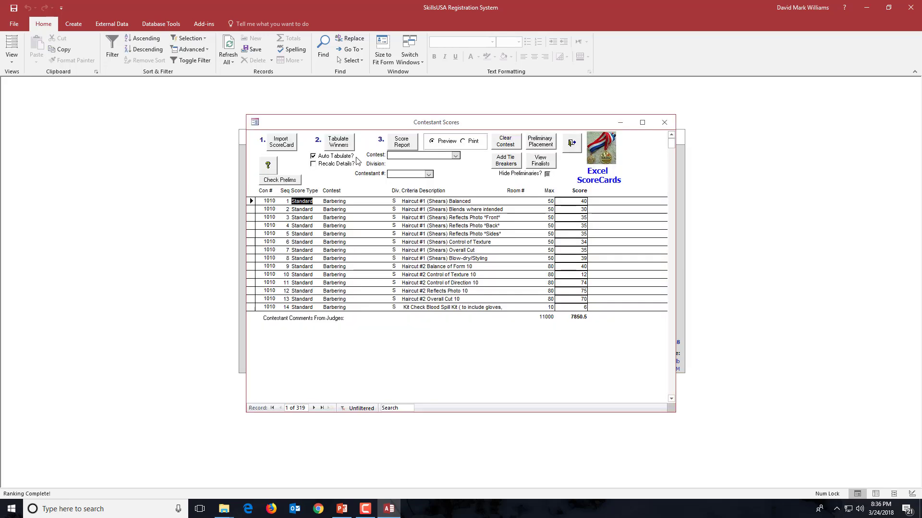
pyautogui.click(288, 145)
pyautogui.click(288, 146)
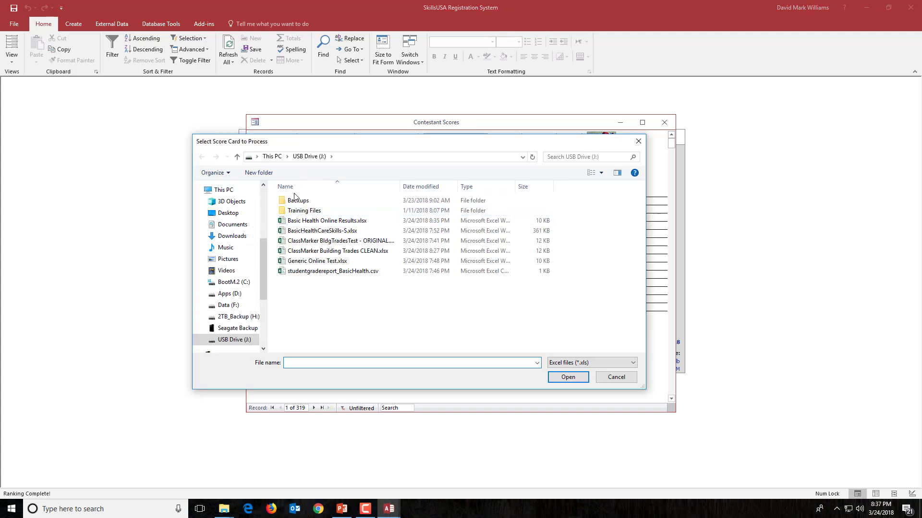
pyautogui.click(340, 232)
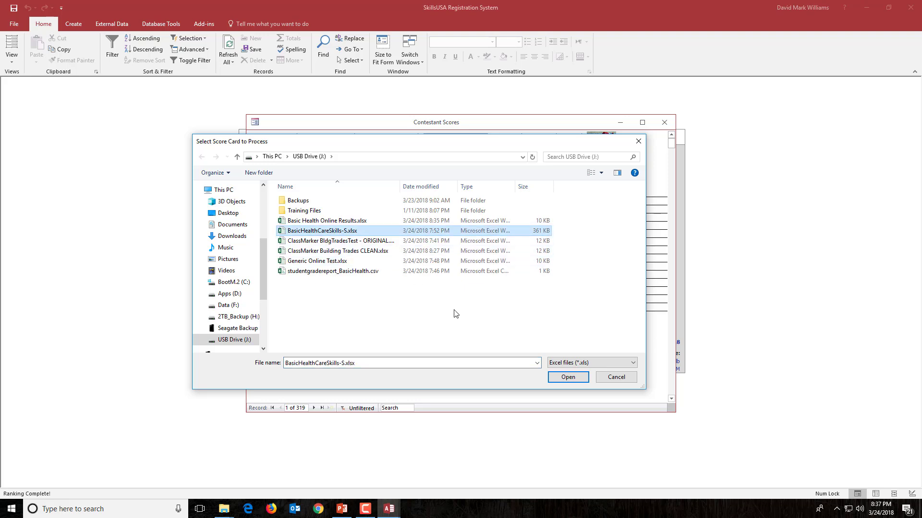
pyautogui.click(566, 379)
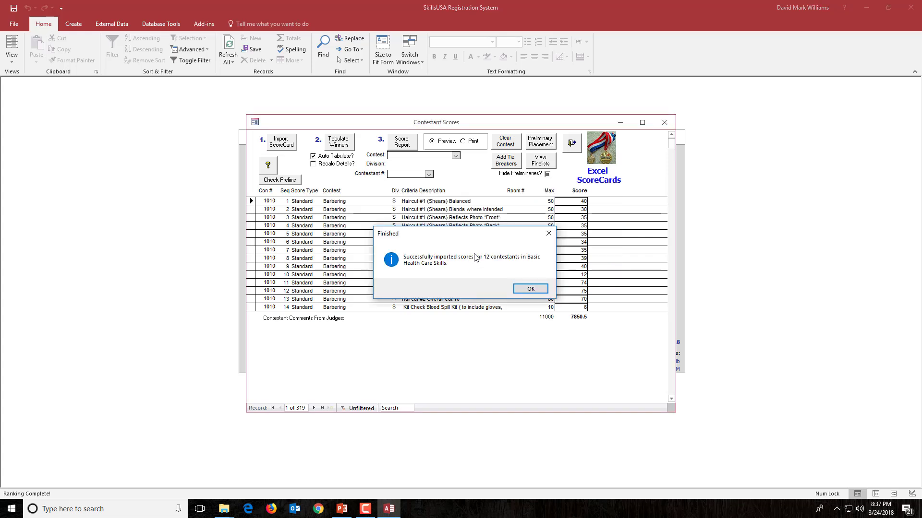
pyautogui.click(518, 287)
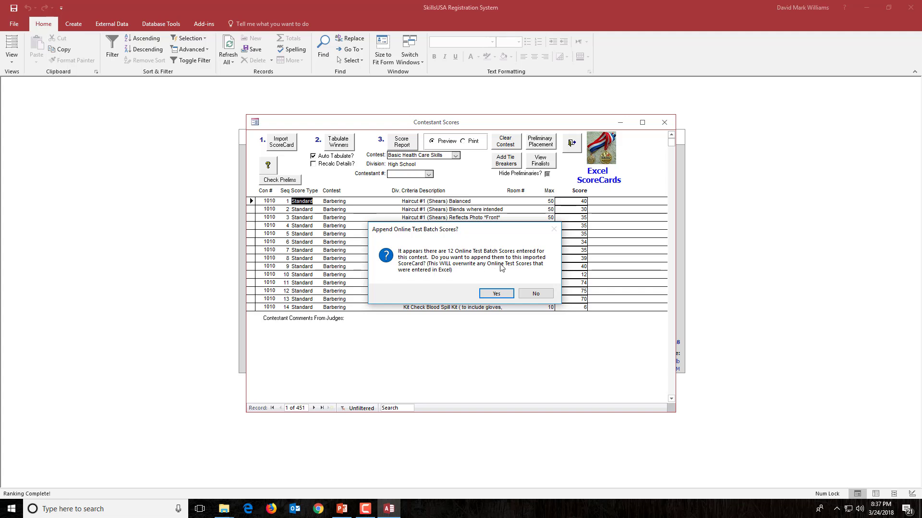
# Step: Append the Online Test Batch Scores to the imported Basic Health Care Skills score card and let the winners tabulate
pyautogui.click(497, 294)
pyautogui.click(518, 292)
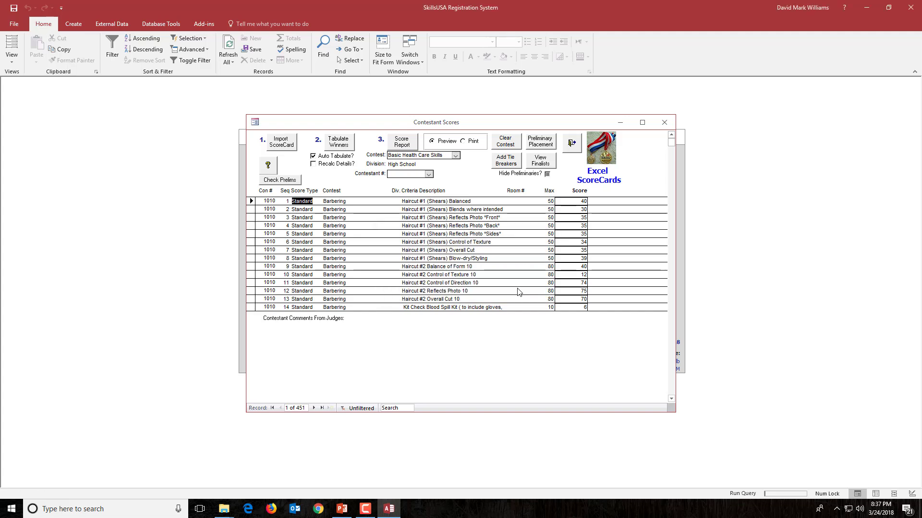
pyautogui.click(532, 289)
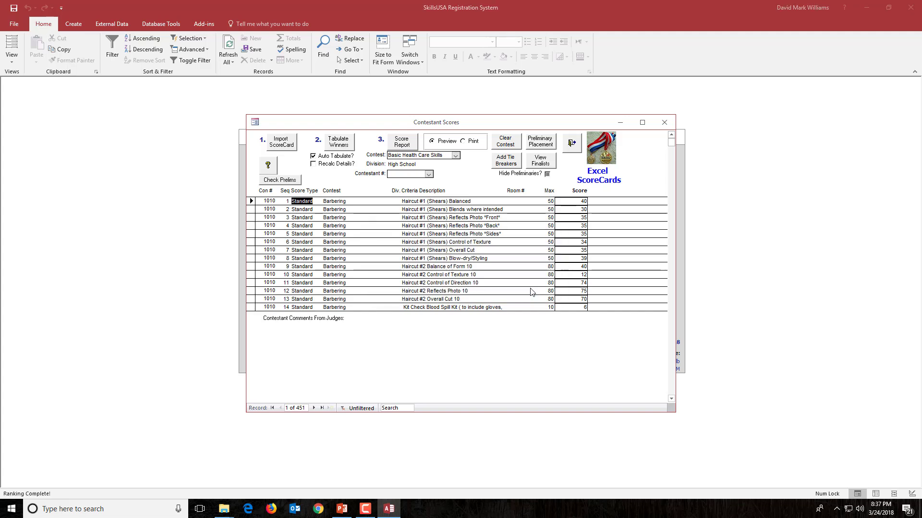
# Step: Preview the Basic Health Care Skills score report in a widened, enlarged view, check the rankings and total scores, and close it
pyautogui.click(406, 144)
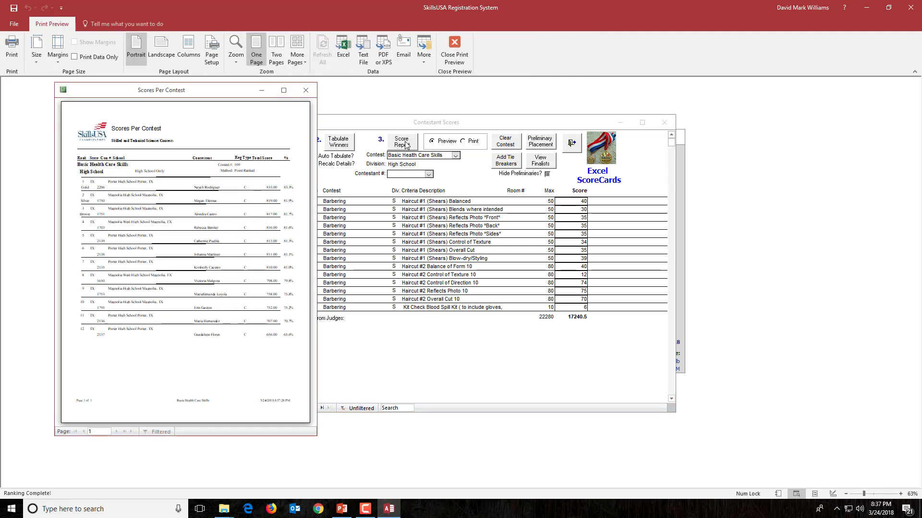
pyautogui.moveTo(317, 120); pyautogui.dragTo(472, 119)
pyautogui.click(214, 157)
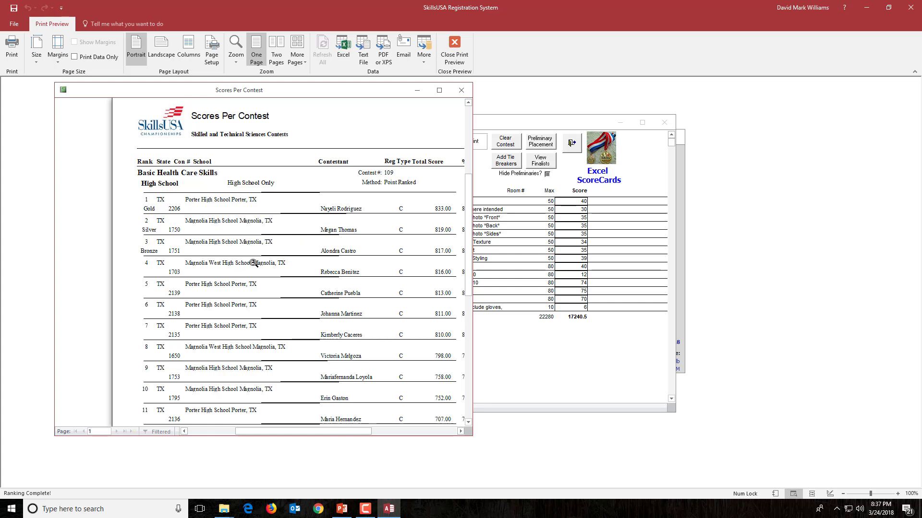
pyautogui.click(460, 90)
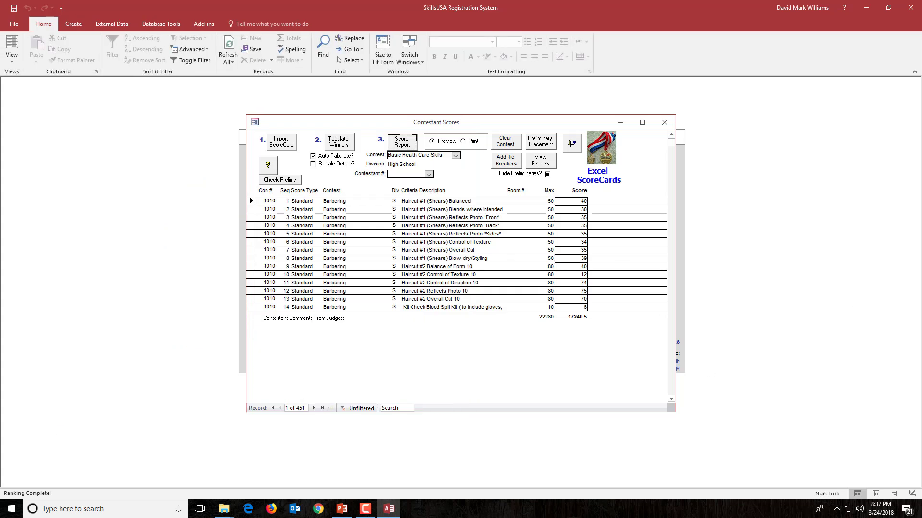
# Step: Switch to the PowerPoint slide show, swap Presenter View with the slide show, and advance to the Career Essentials:Assessments slide
pyautogui.hotkey('alt', 'Tab')
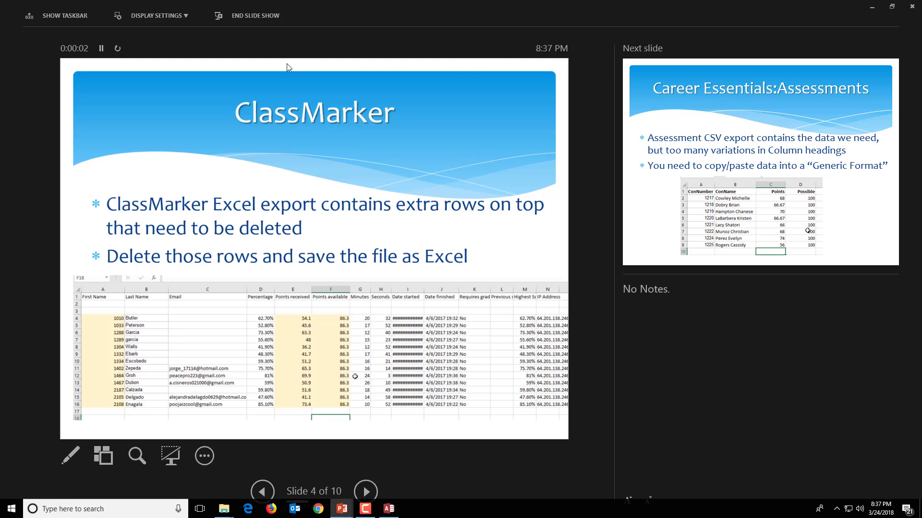
pyautogui.click(172, 15)
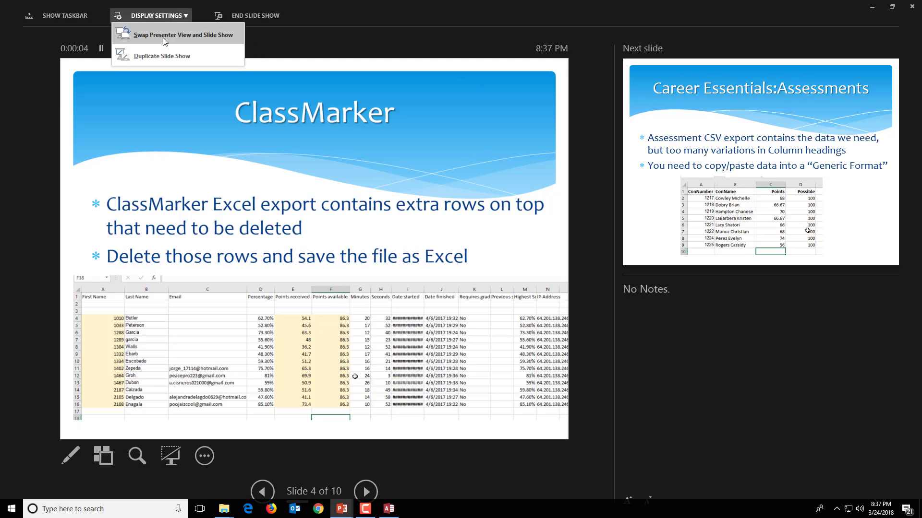
pyautogui.click(162, 33)
pyautogui.click(319, 176)
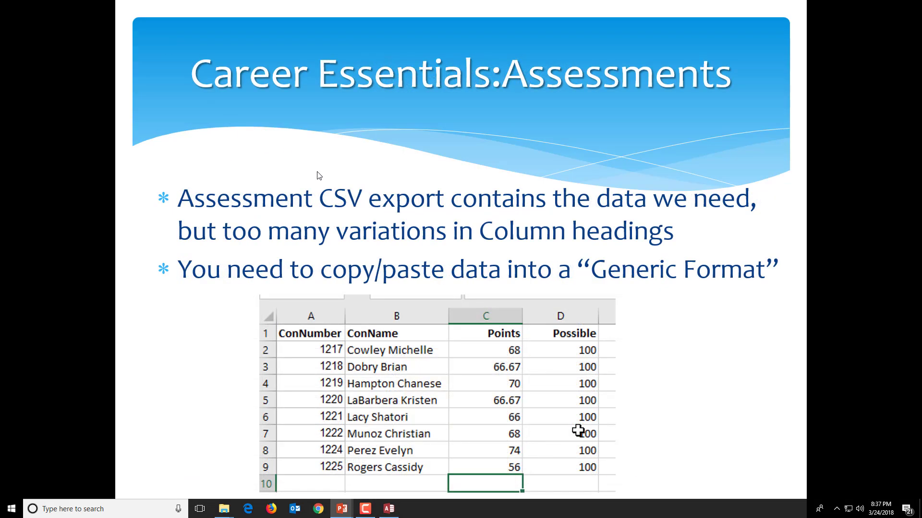